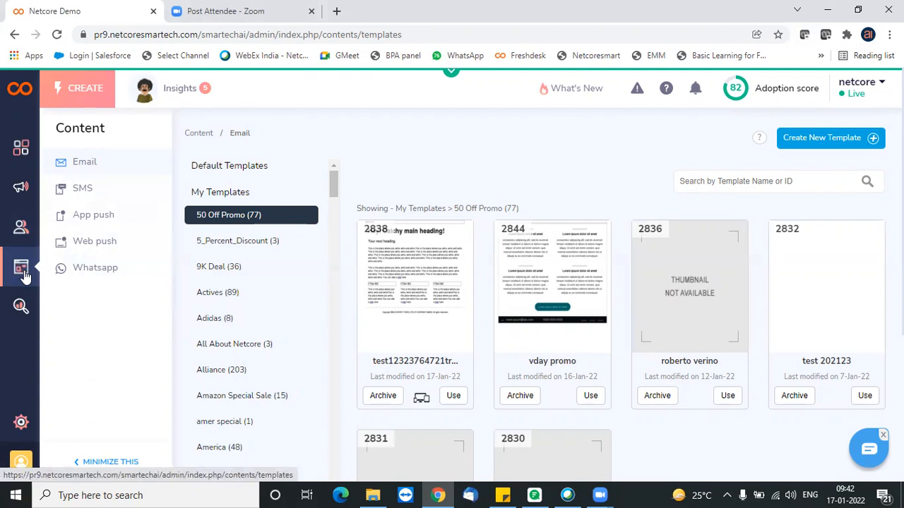
- Create a blank email template named Test USM10 with the Advance Drag & Drop Editor and Contact Master as attribute source
{"action": "left_click", "coordinate": [837, 151]}
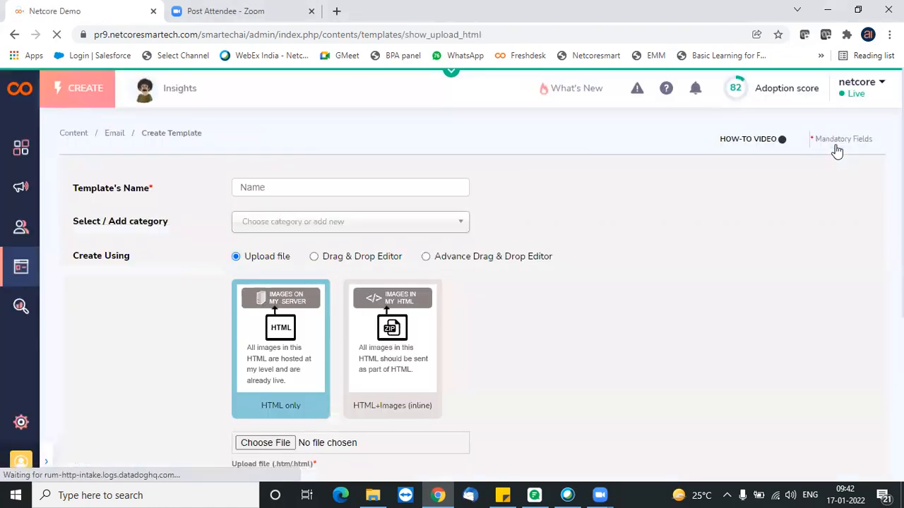
{"action": "left_click", "coordinate": [394, 185]}
{"action": "type", "text": "Test USM"}
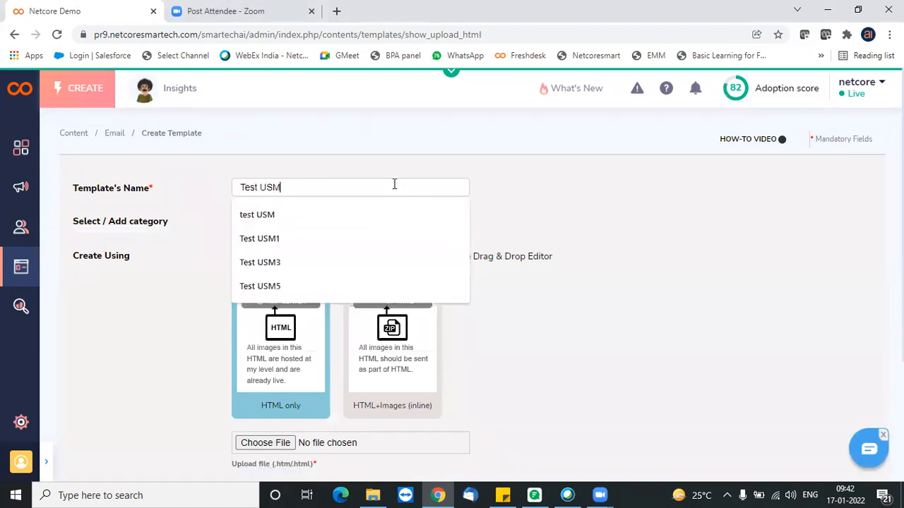
{"action": "type", "text": "10"}
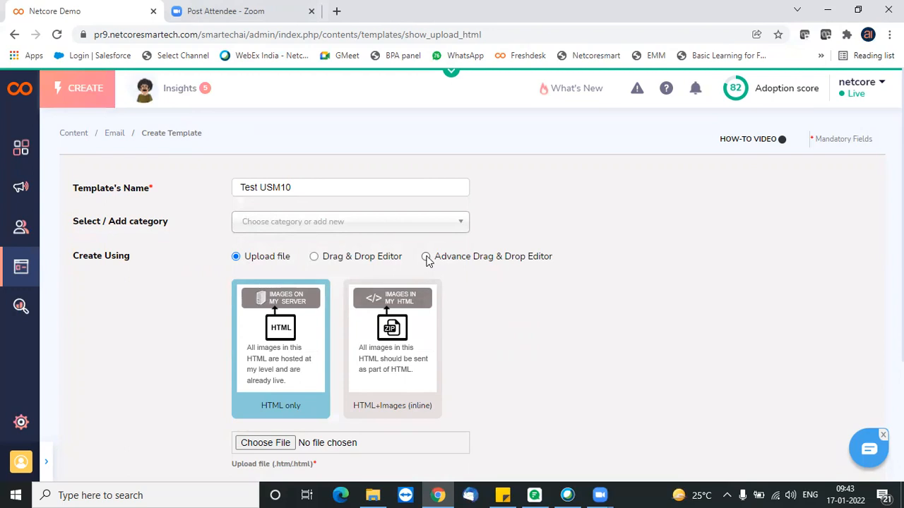
{"action": "left_click", "coordinate": [426, 257]}
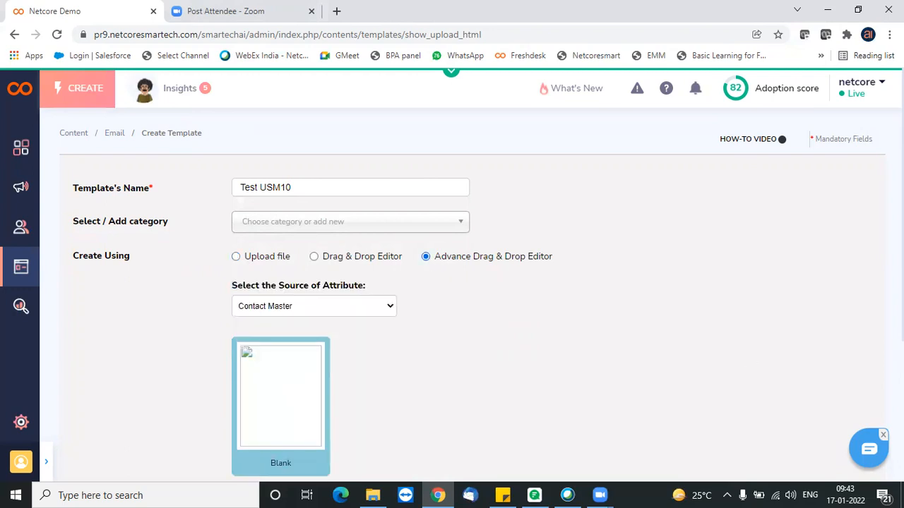
{"action": "scroll", "coordinate": [853, 411], "scroll_direction": "down", "scroll_amount": 3}
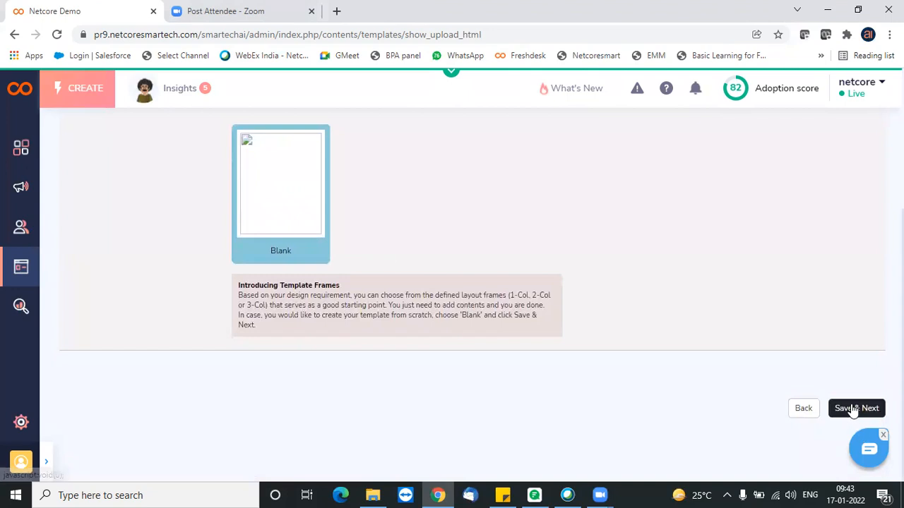
{"action": "left_click", "coordinate": [853, 409]}
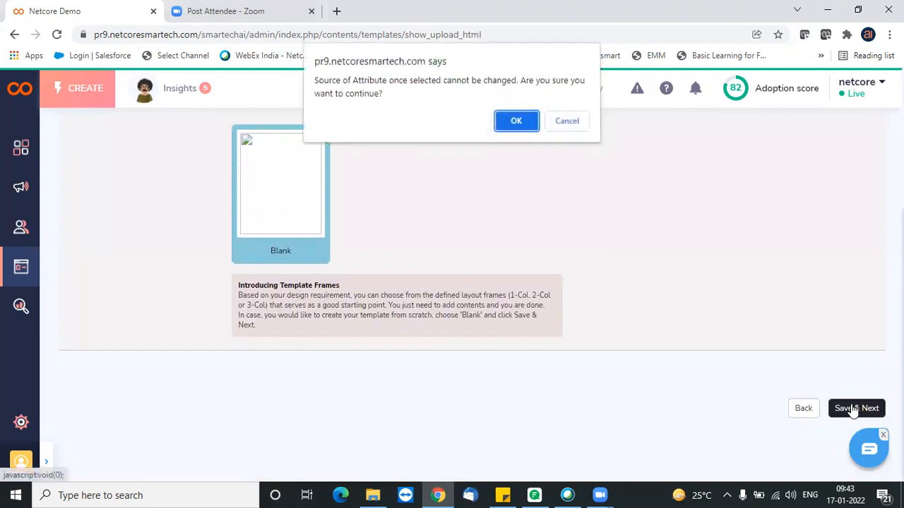
{"action": "left_click", "coordinate": [516, 124]}
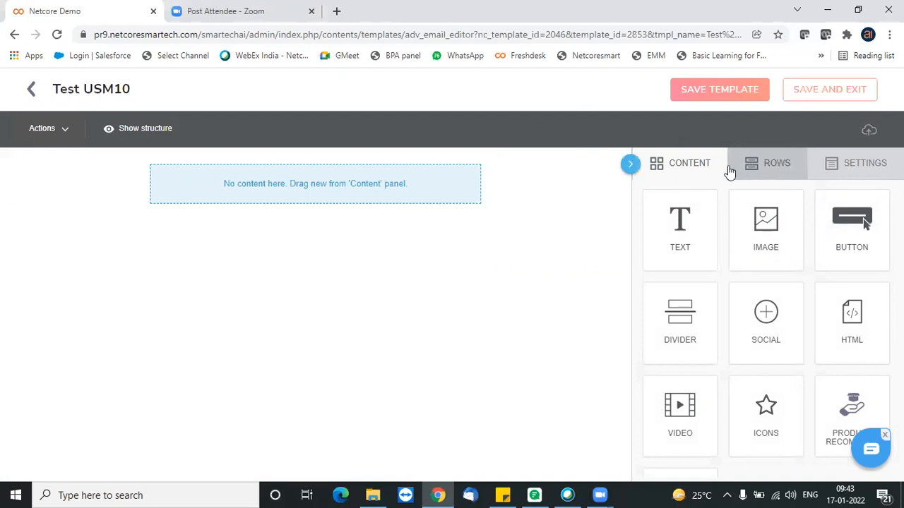
{"action": "left_click", "coordinate": [781, 174]}
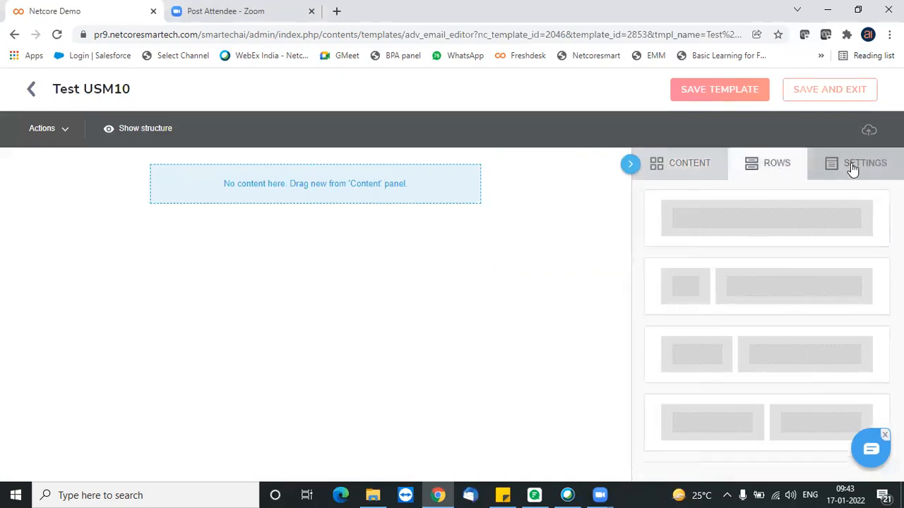
{"action": "left_click", "coordinate": [863, 169]}
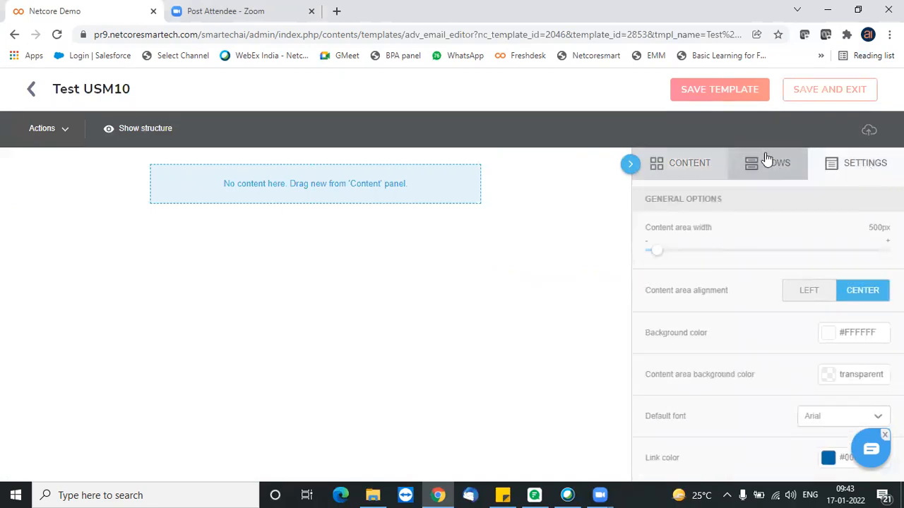
{"action": "left_click", "coordinate": [695, 166]}
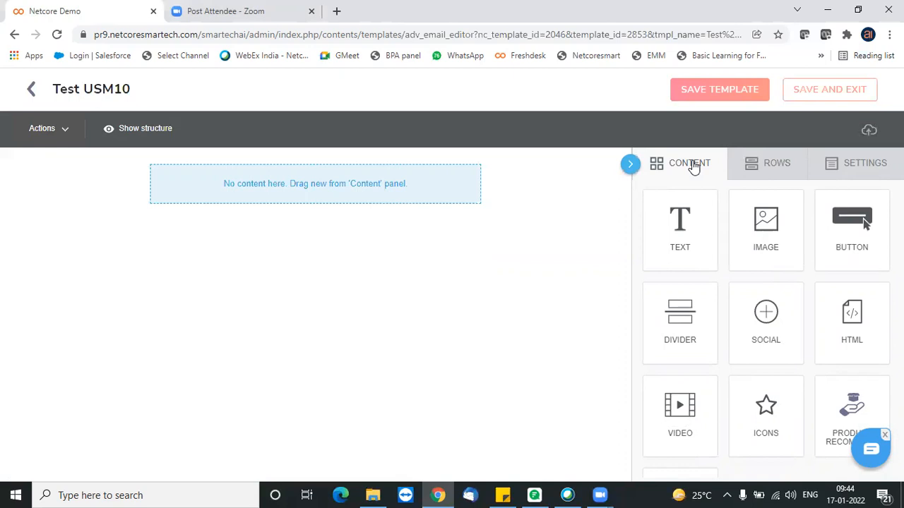
{"action": "left_click", "coordinate": [782, 168]}
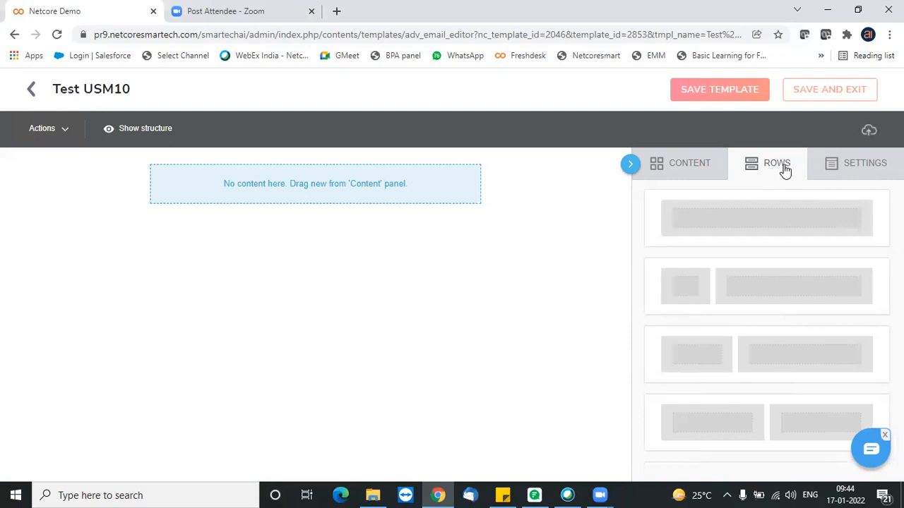
- Set the template's content area width to 600px and its background color to #d3bcbc
{"action": "left_click", "coordinate": [858, 173]}
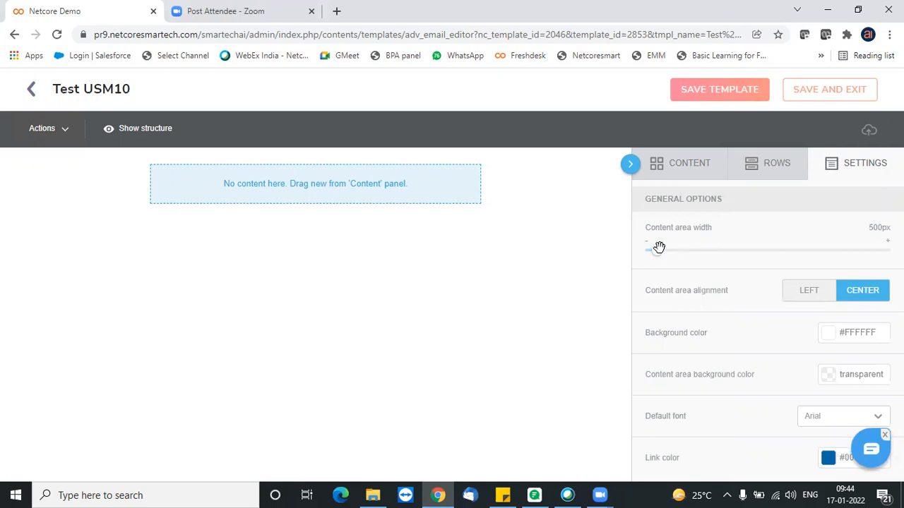
{"action": "left_click_drag", "start_coordinate": [656, 250], "coordinate": [716, 252]}
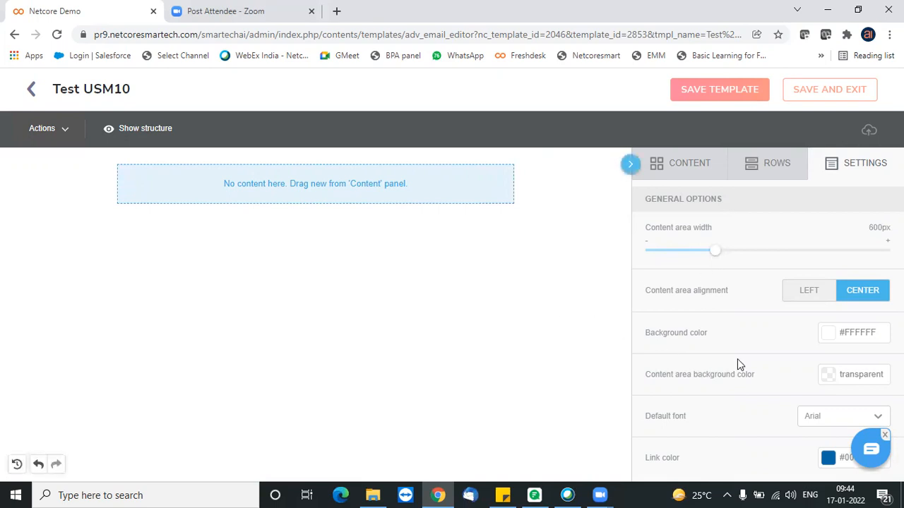
{"action": "left_click", "coordinate": [831, 340]}
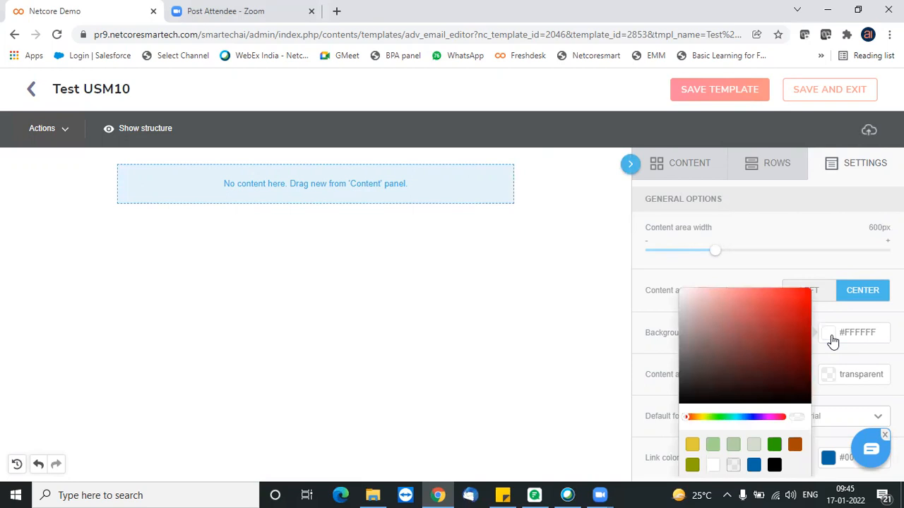
{"action": "left_click", "coordinate": [708, 298]}
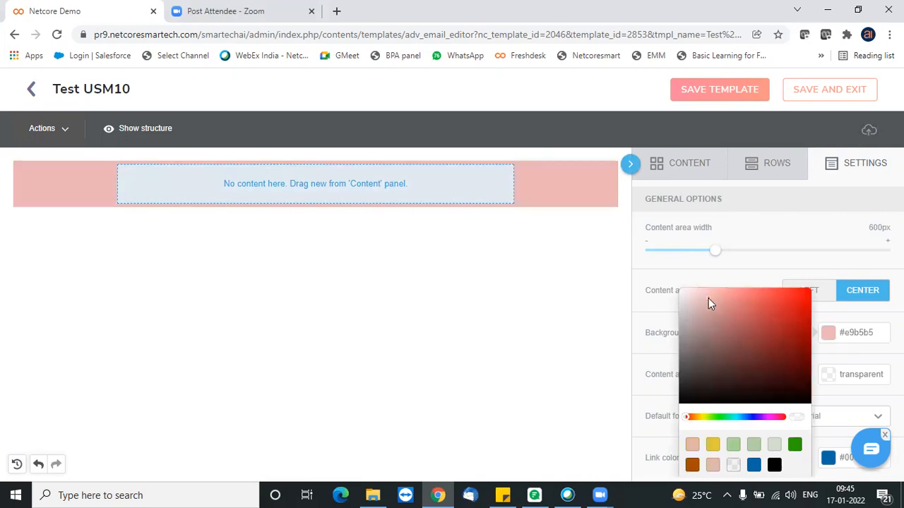
{"action": "left_click", "coordinate": [694, 307]}
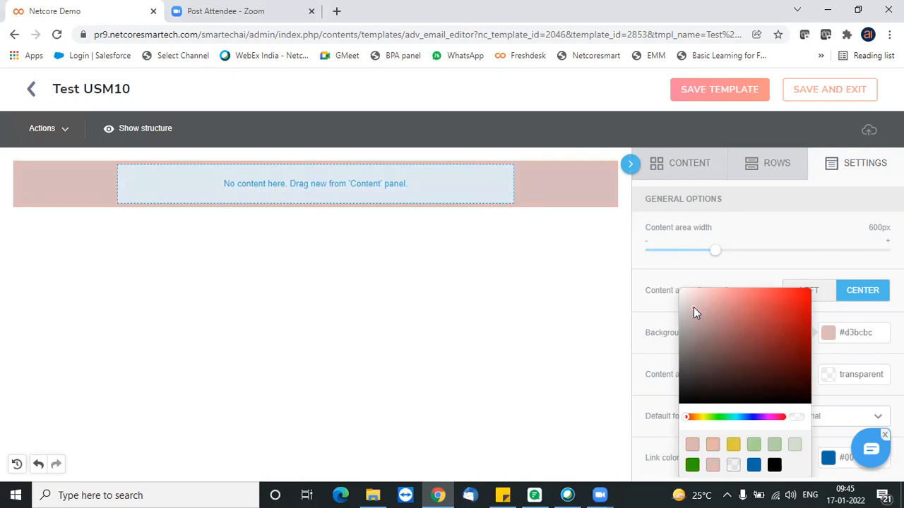
- Add two more single-column rows to the template and a row of three equal columns beneath them
{"action": "left_click", "coordinate": [778, 170]}
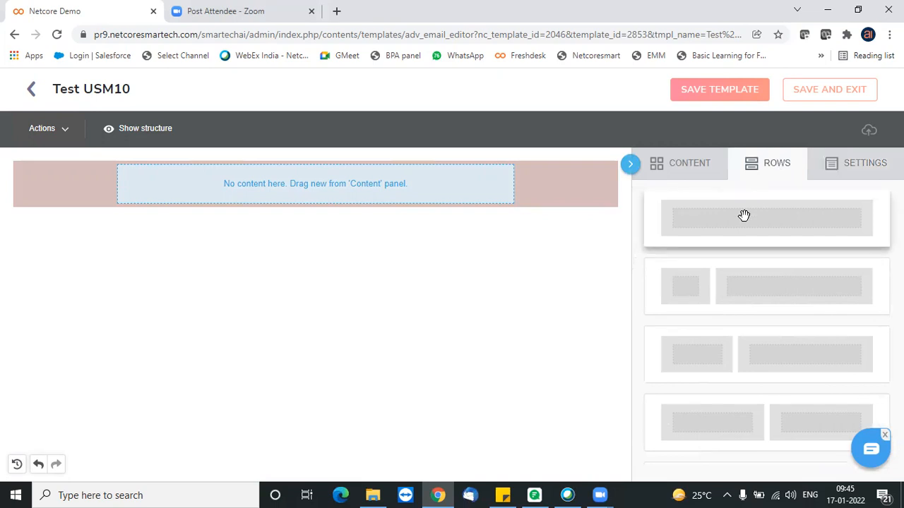
{"action": "left_click_drag", "start_coordinate": [762, 222], "coordinate": [317, 192]}
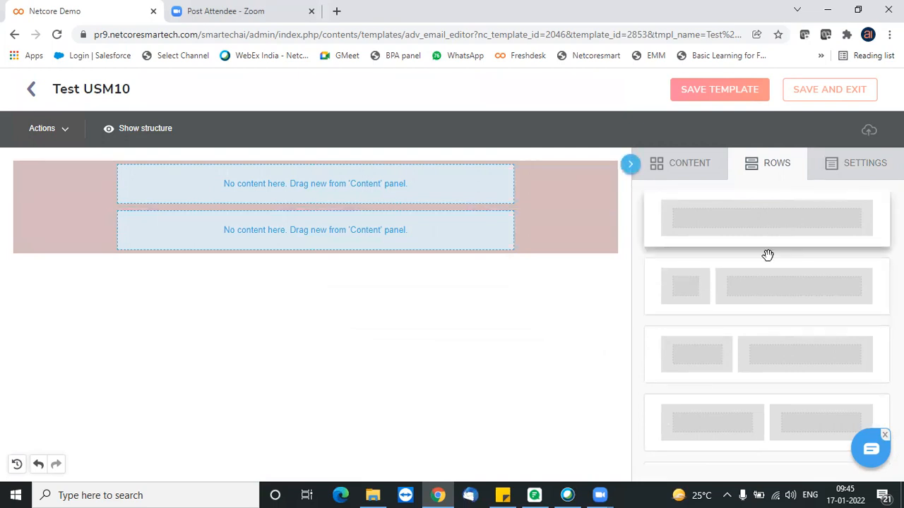
{"action": "left_click_drag", "start_coordinate": [758, 210], "coordinate": [341, 240]}
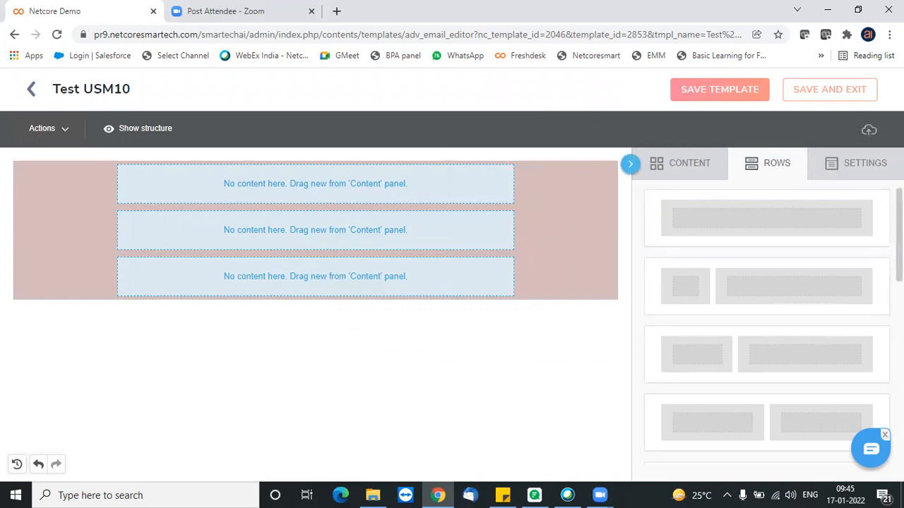
{"action": "scroll", "coordinate": [767, 325], "scroll_direction": "down", "scroll_amount": 3}
{"action": "scroll", "coordinate": [766, 325], "scroll_direction": "down", "scroll_amount": 4}
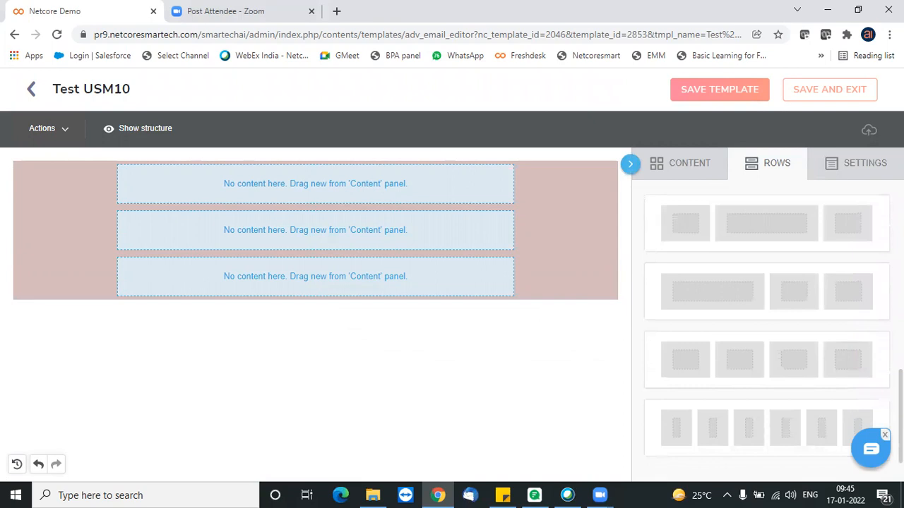
{"action": "scroll", "coordinate": [767, 325], "scroll_direction": "up", "scroll_amount": 3}
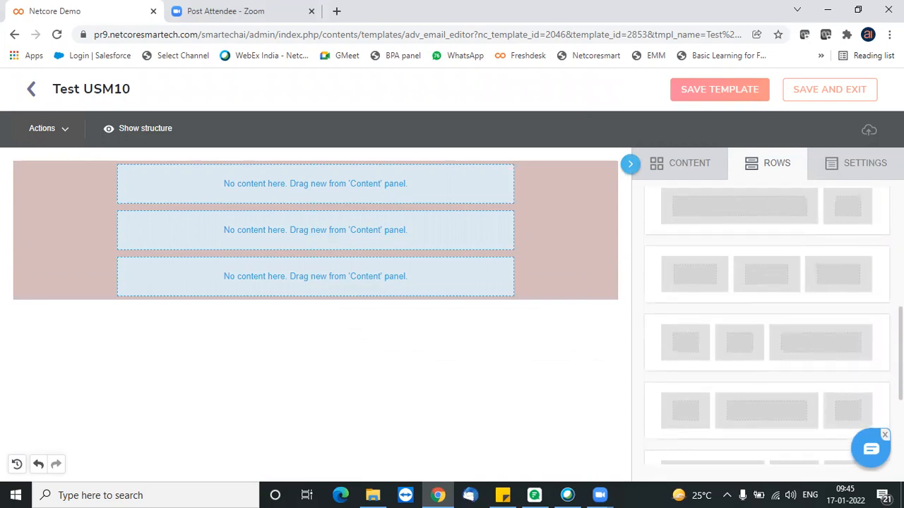
{"action": "left_click_drag", "start_coordinate": [811, 278], "coordinate": [323, 284]}
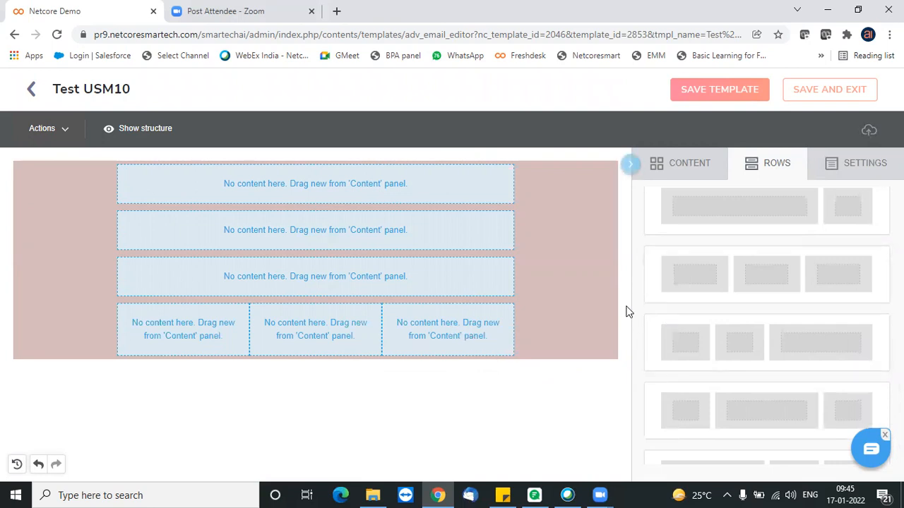
- Place an image block in the template's first row and open the file manager to choose its picture
{"action": "left_click", "coordinate": [690, 173]}
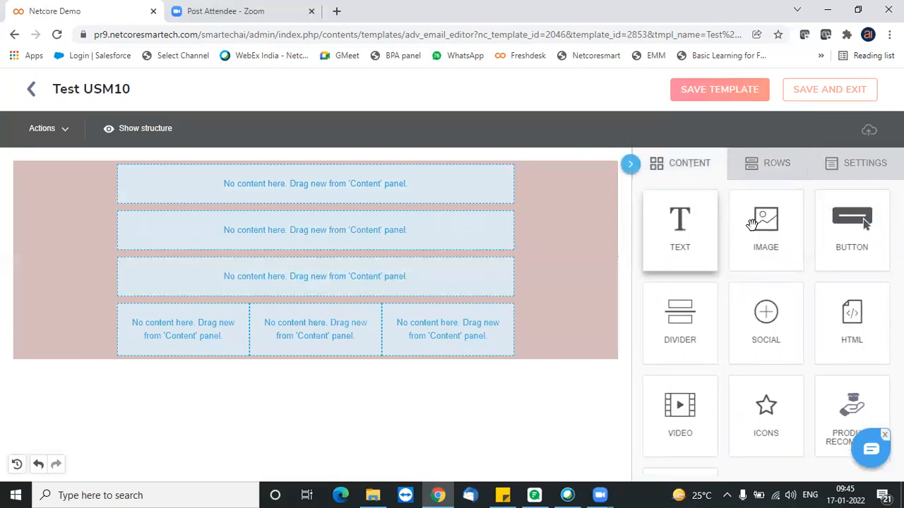
{"action": "left_click_drag", "start_coordinate": [772, 241], "coordinate": [360, 202]}
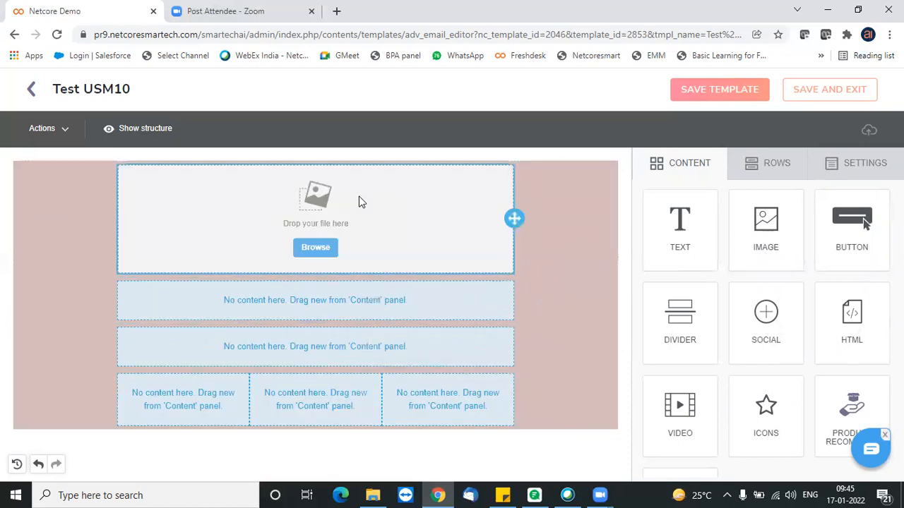
{"action": "left_click", "coordinate": [315, 248]}
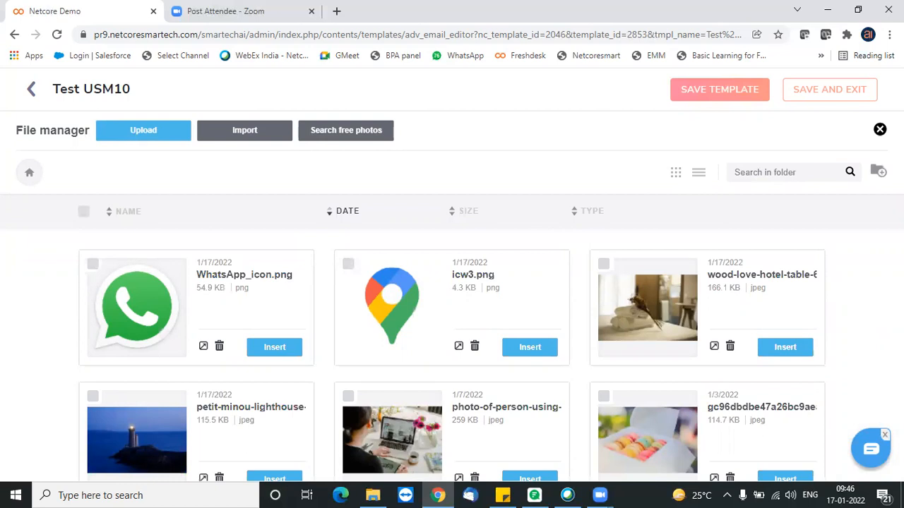
{"action": "left_click", "coordinate": [150, 135]}
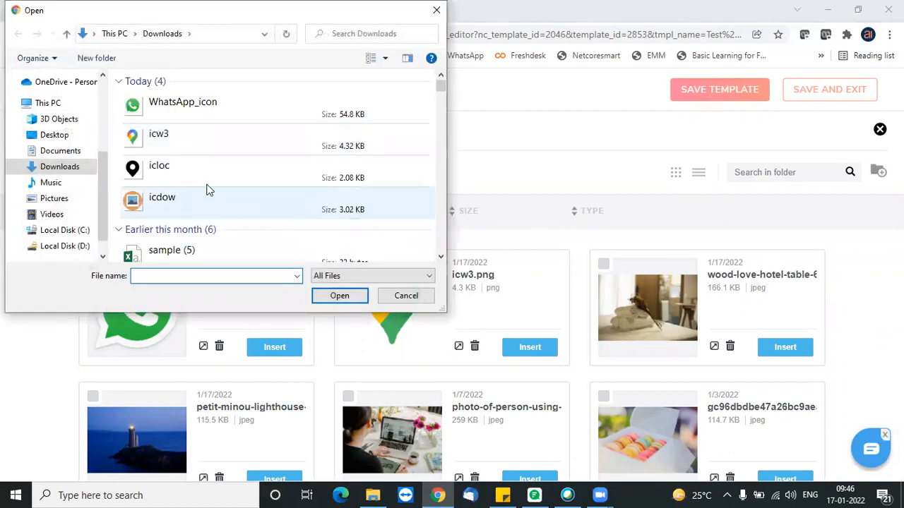
{"action": "left_click", "coordinate": [406, 296]}
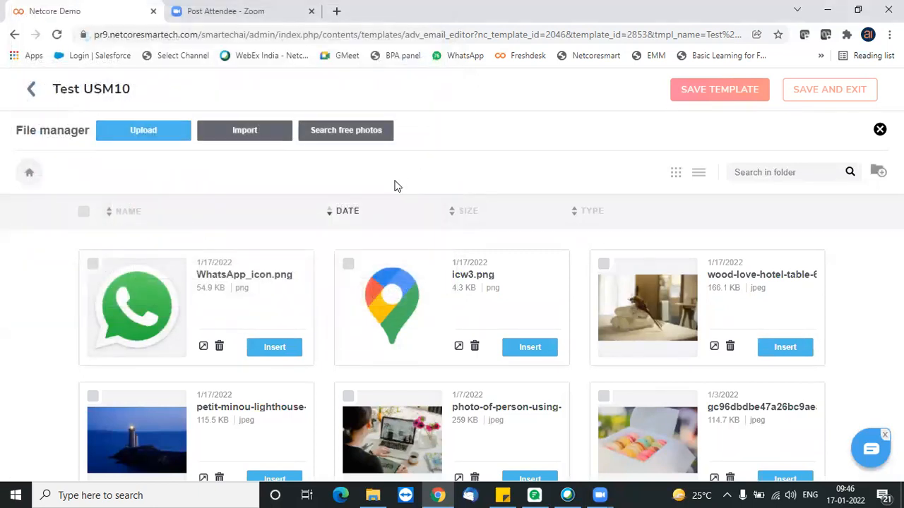
- Search the free photos for "Airlines" and import the airport photo with the yellow T2-T3 signs
{"action": "left_click", "coordinate": [347, 137]}
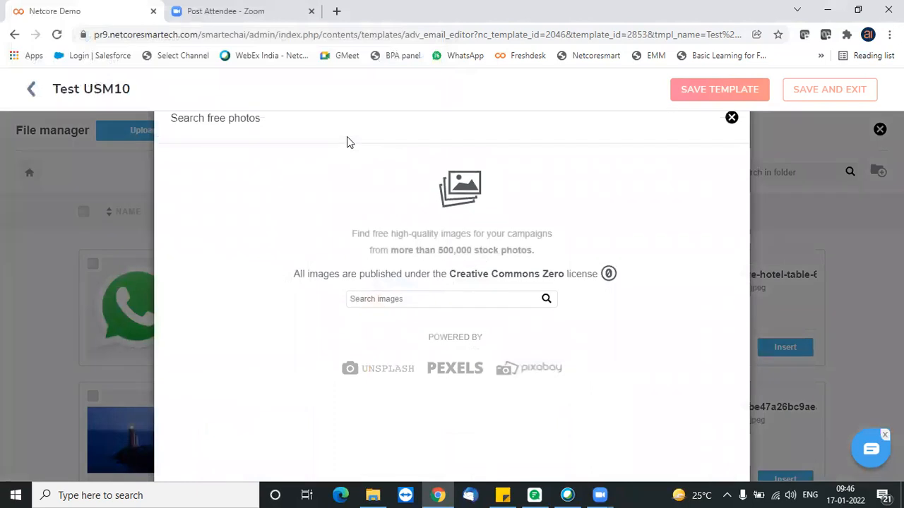
{"action": "left_click", "coordinate": [426, 302]}
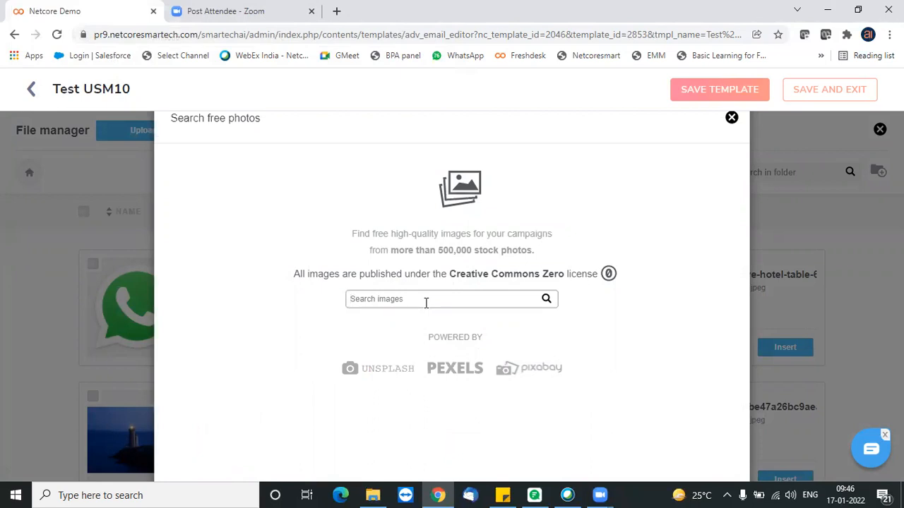
{"action": "type", "text": "Airlines"}
{"action": "left_click", "coordinate": [546, 300]}
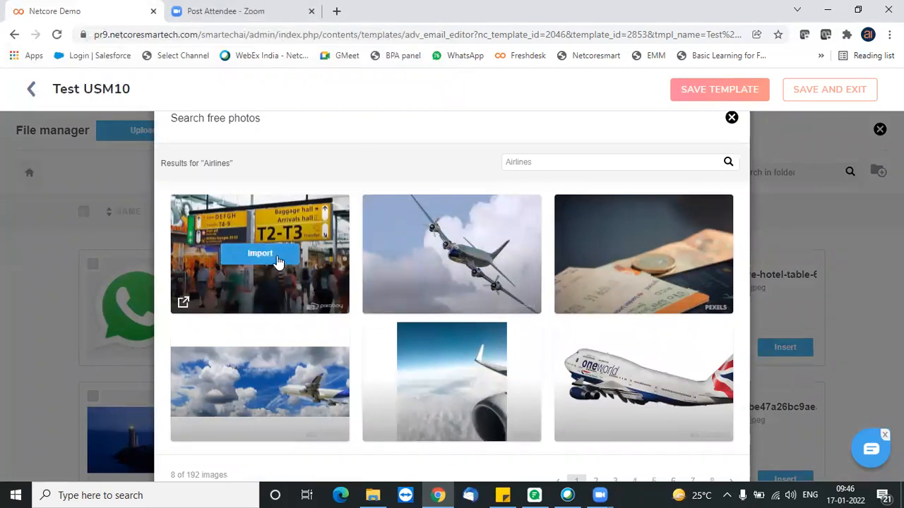
{"action": "left_click", "coordinate": [276, 255]}
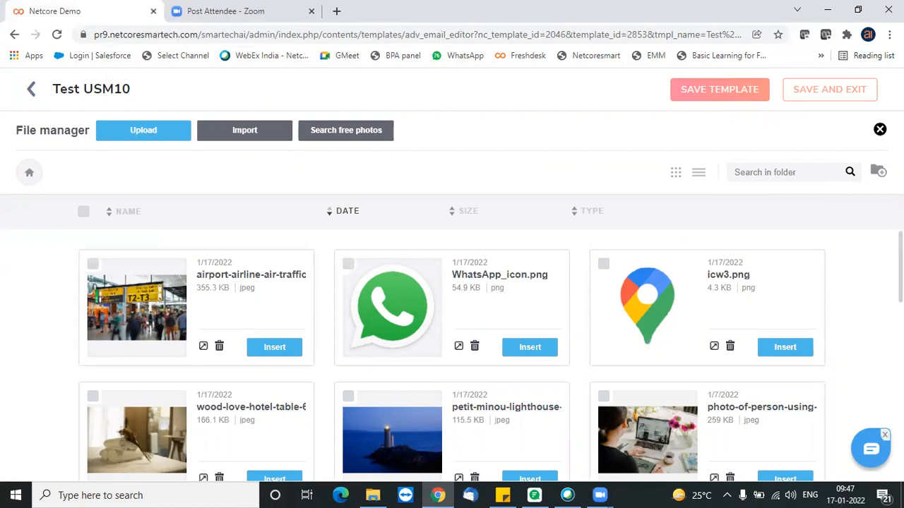
- Insert Swiggy-logo.png into the first row's image block, with auto width off and the width set to 35%
{"action": "scroll", "coordinate": [452, 360], "scroll_direction": "down", "scroll_amount": 10}
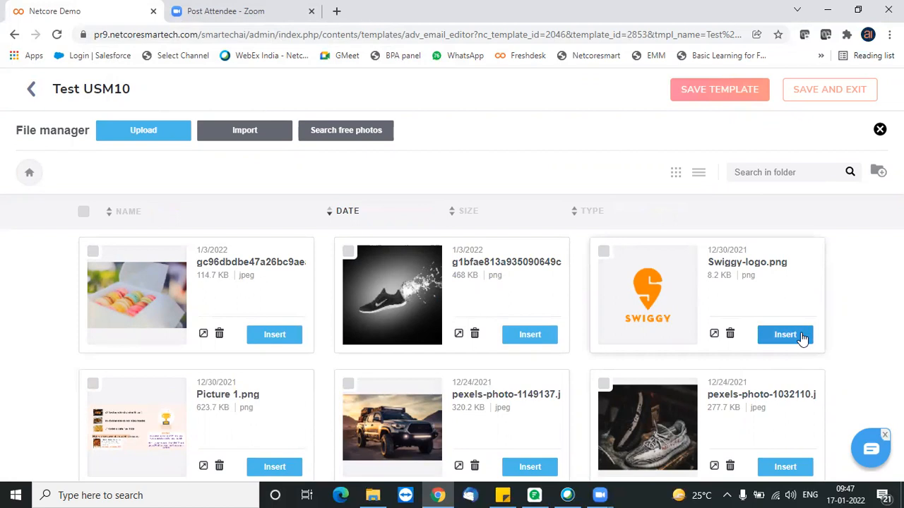
{"action": "left_click", "coordinate": [784, 335]}
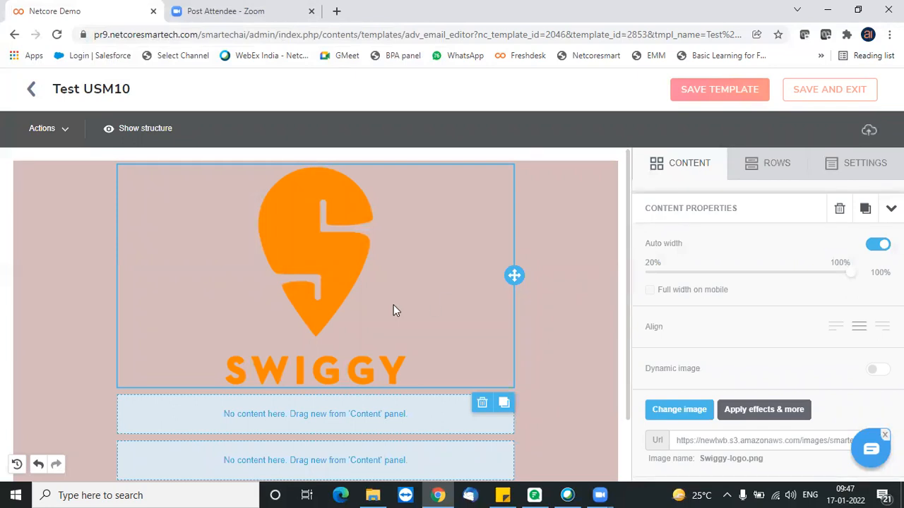
{"action": "left_click", "coordinate": [878, 245]}
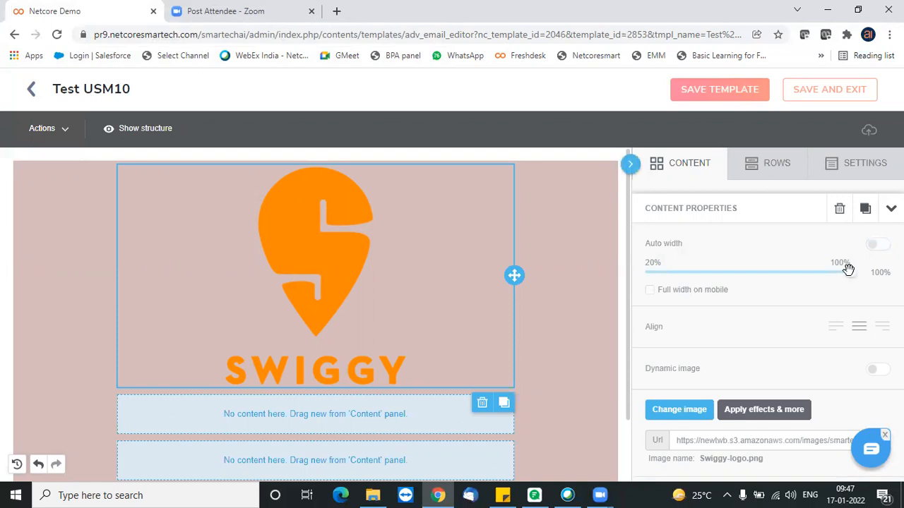
{"action": "left_click_drag", "start_coordinate": [850, 274], "coordinate": [684, 274]}
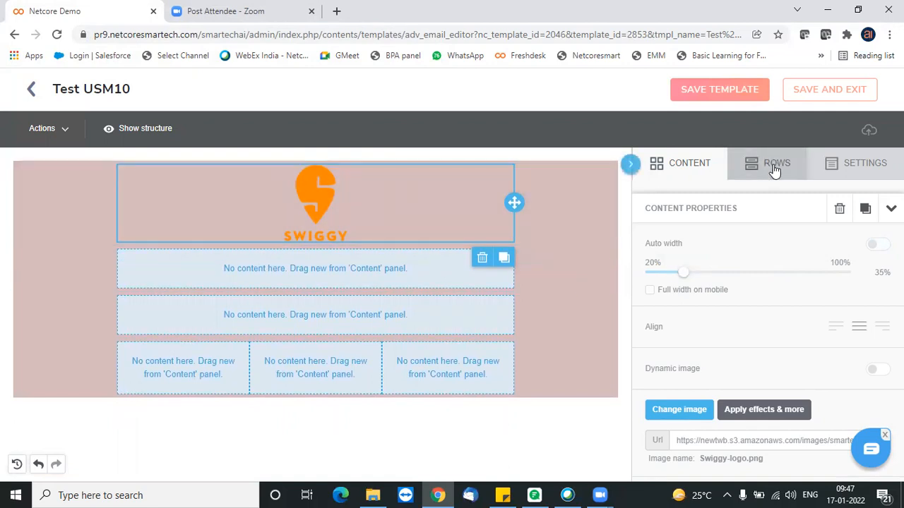
- Place a social block in the template's second row and an icons block directly beneath it
{"action": "left_click", "coordinate": [700, 168]}
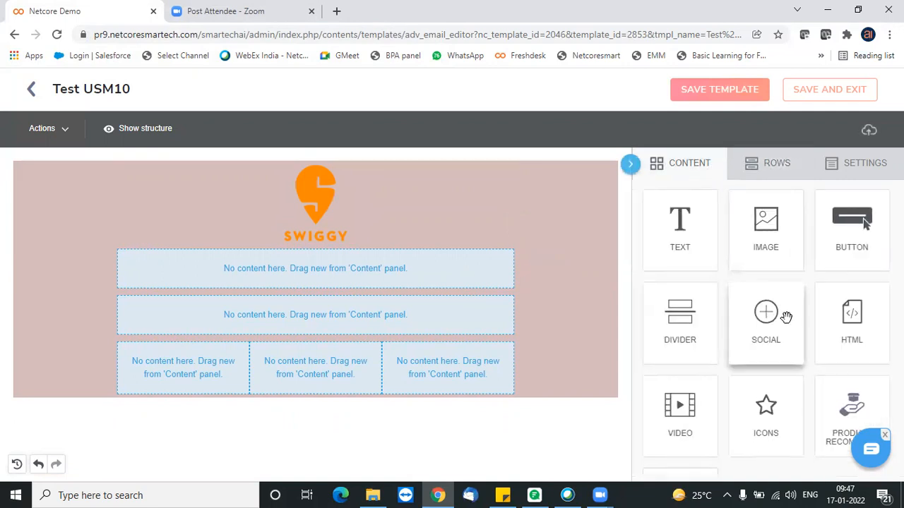
{"action": "left_click_drag", "start_coordinate": [771, 324], "coordinate": [374, 252]}
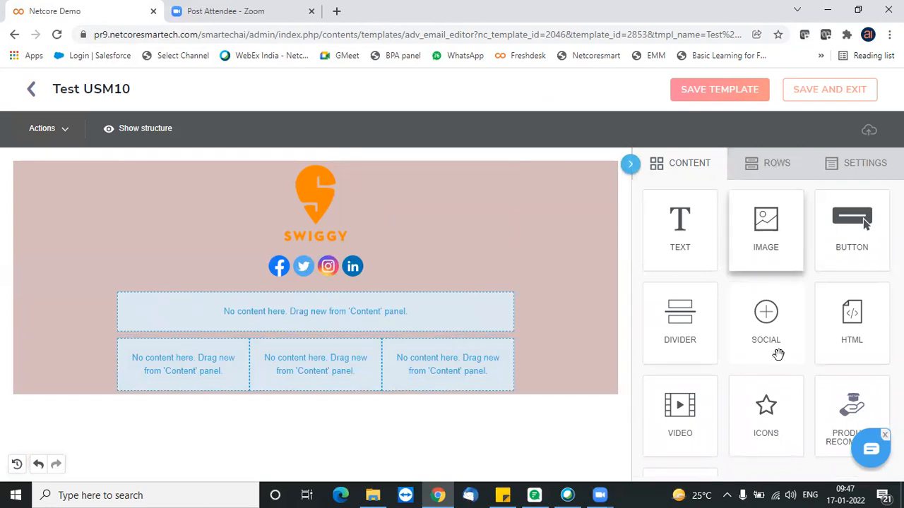
{"action": "left_click_drag", "start_coordinate": [770, 415], "coordinate": [318, 305]}
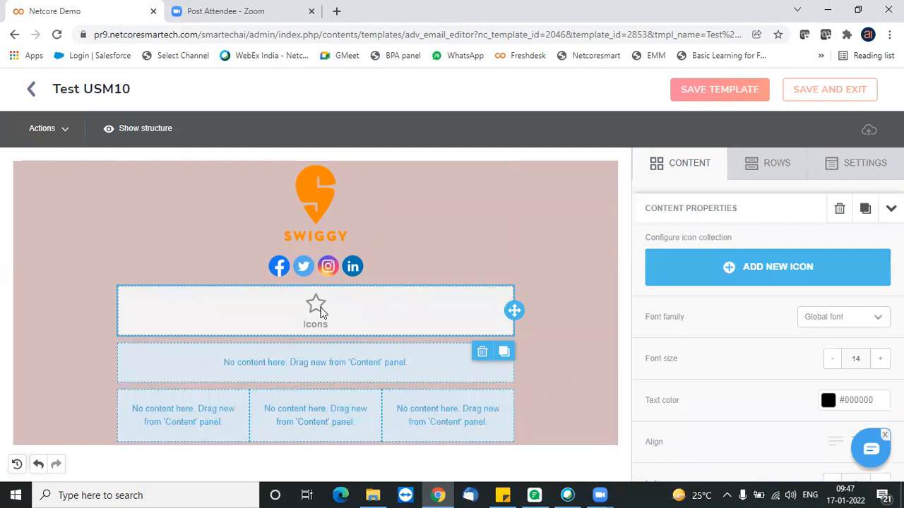
- Add a new icon to the icons block and replace its image with WhatsApp_icon.png
{"action": "left_click", "coordinate": [731, 271]}
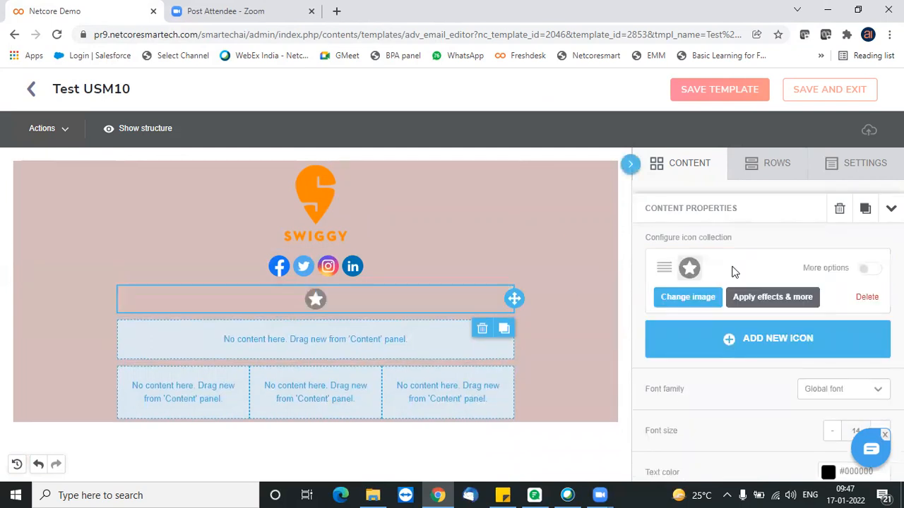
{"action": "left_click", "coordinate": [686, 297]}
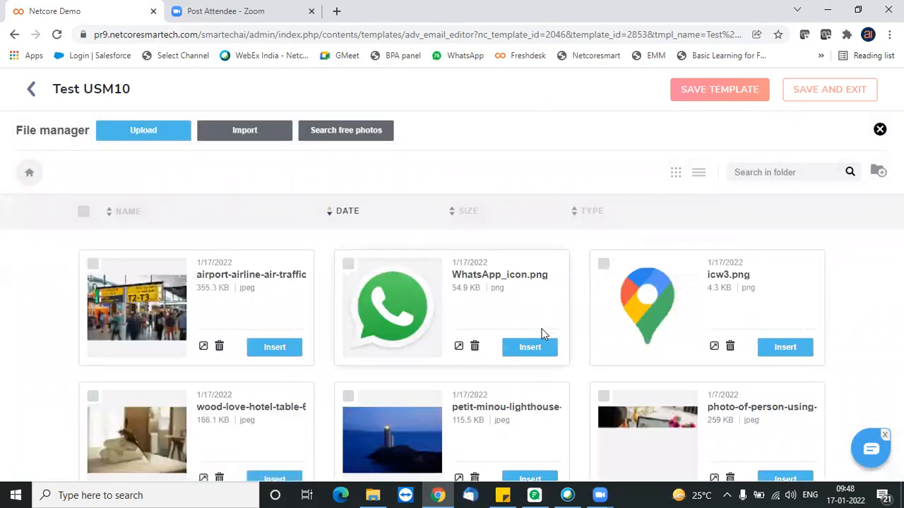
{"action": "left_click", "coordinate": [537, 350]}
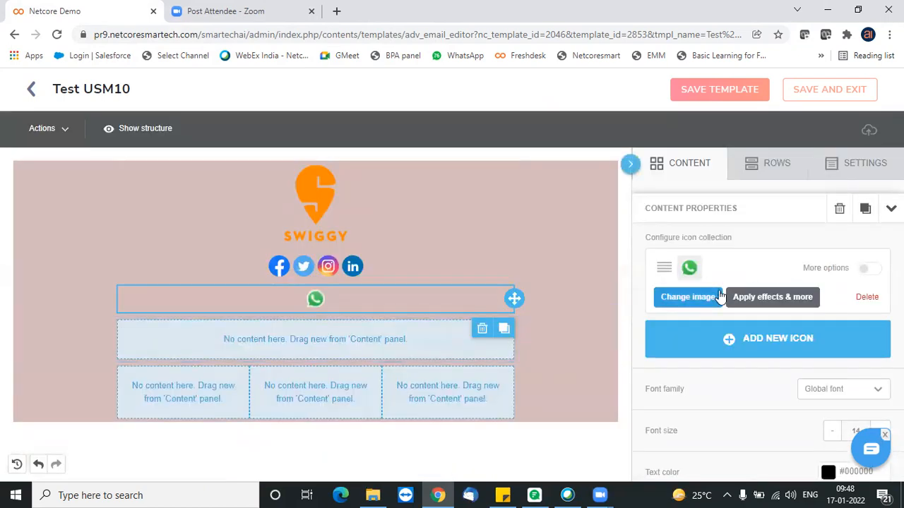
{"action": "left_click", "coordinate": [877, 273]}
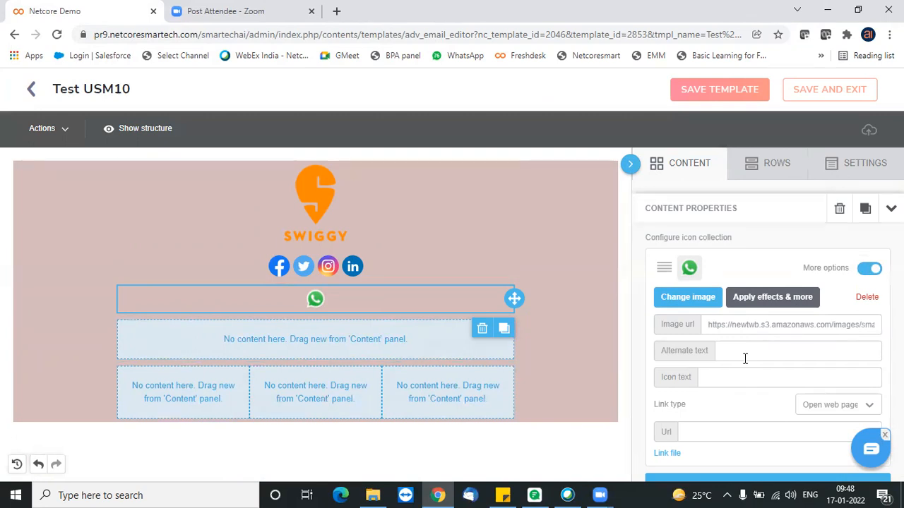
{"action": "left_click", "coordinate": [720, 431]}
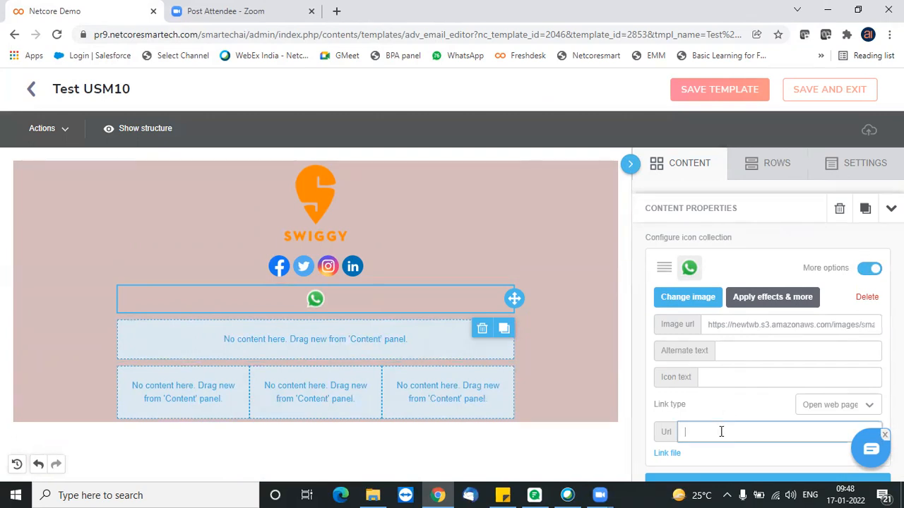
{"action": "left_click", "coordinate": [867, 269]}
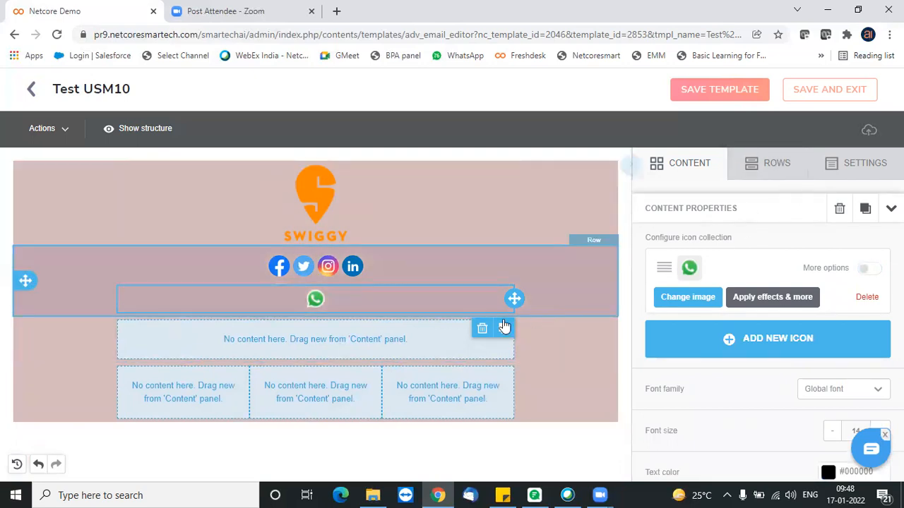
- Place a text block in the empty single-column row and begin its text with "Dear"
{"action": "left_click", "coordinate": [780, 170]}
{"action": "left_click", "coordinate": [706, 168]}
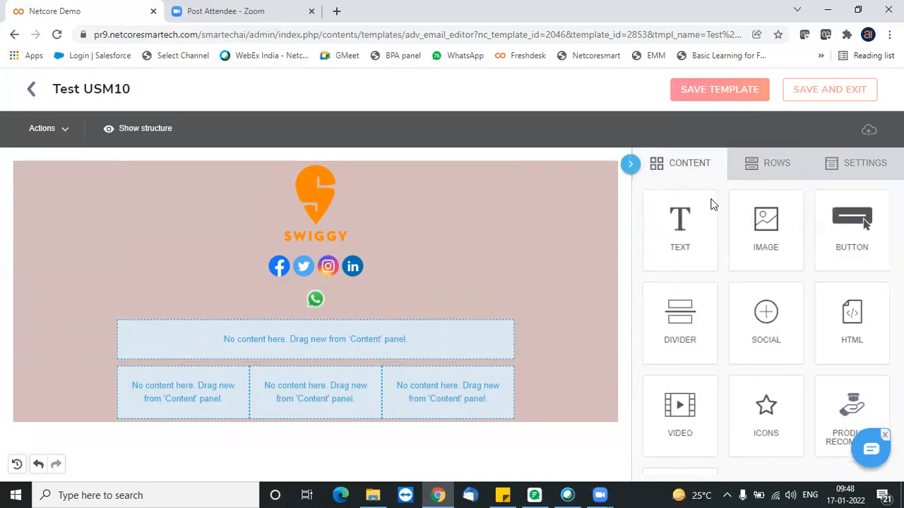
{"action": "left_click_drag", "start_coordinate": [693, 233], "coordinate": [94, 329]}
{"action": "left_click", "coordinate": [319, 332]}
{"action": "type", "text": "ear"}
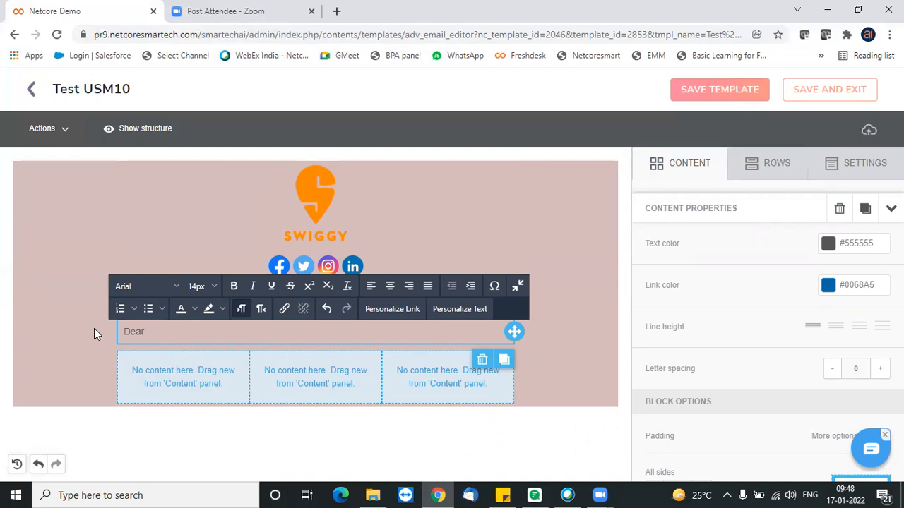
- Insert a text personalization of type Attribute using FIRSTNAME after "Dear", without a default value
{"action": "left_click", "coordinate": [461, 309]}
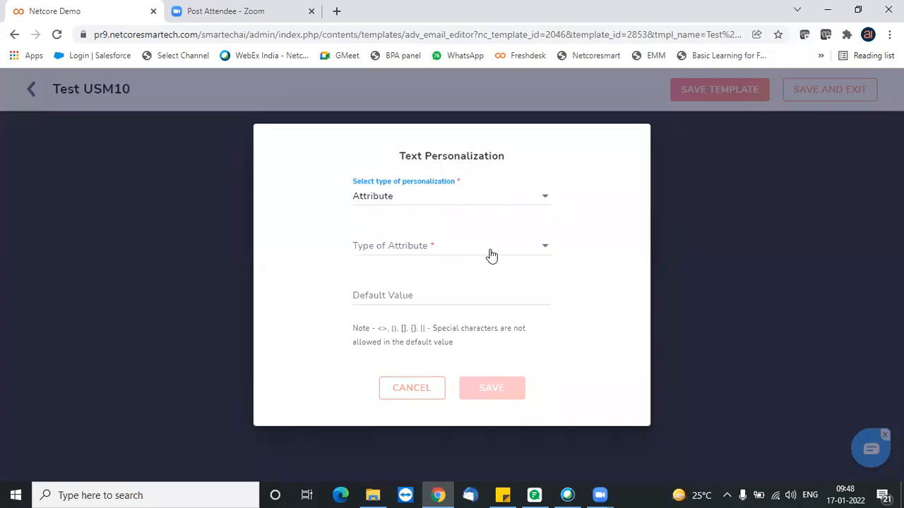
{"action": "left_click", "coordinate": [492, 256]}
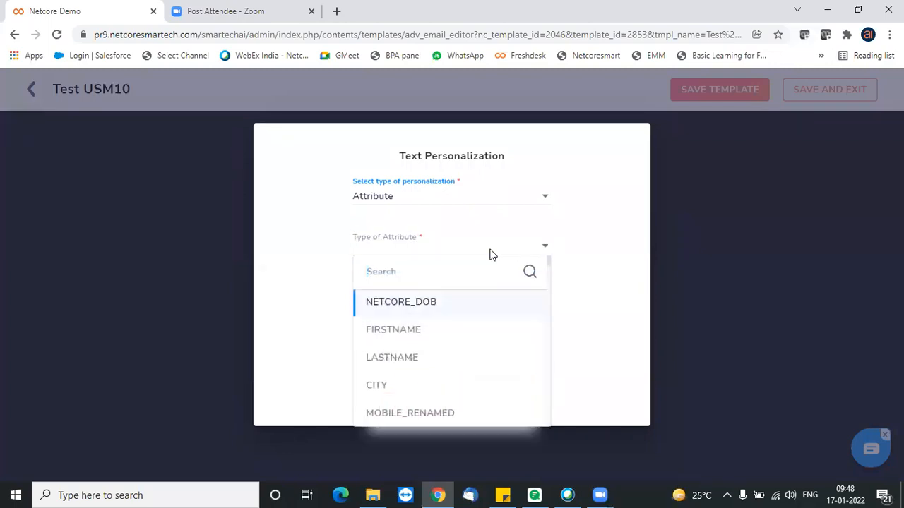
{"action": "left_click", "coordinate": [431, 329]}
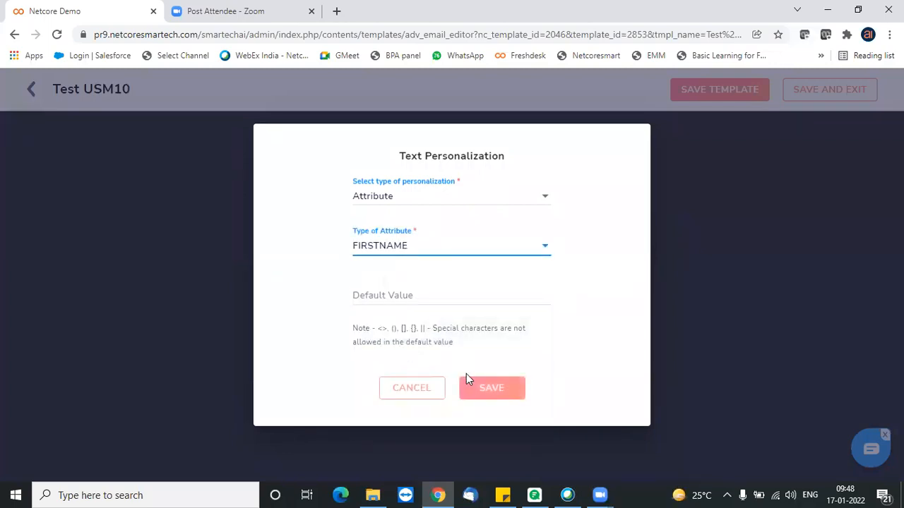
{"action": "left_click", "coordinate": [492, 391]}
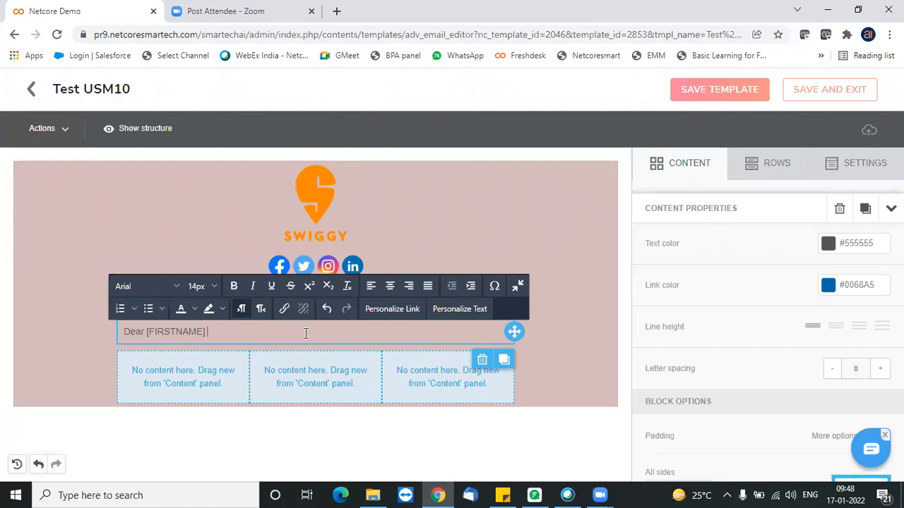
- Continue the greeting line with "are you having your first order today?" and start a new line
{"action": "type", "text": "are you having your first order toda"}
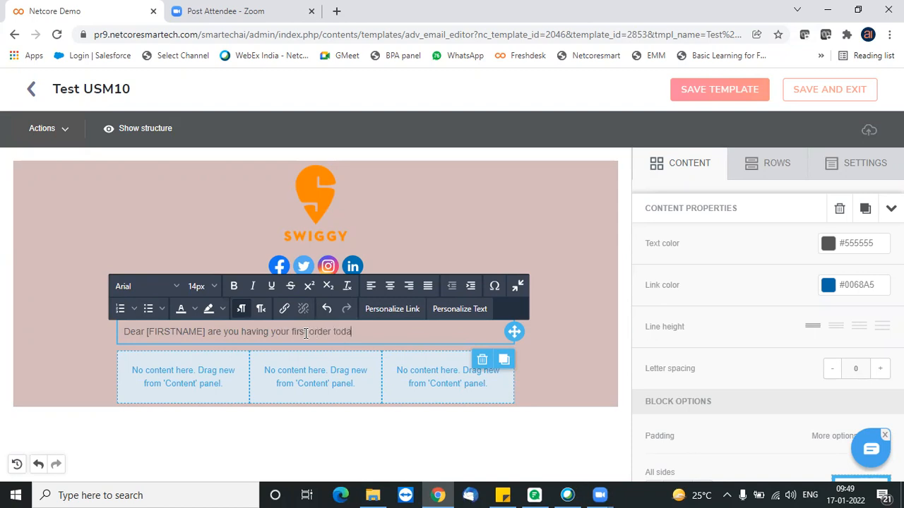
{"action": "type", "text": "y?"}
{"action": "key", "text": "Return"}
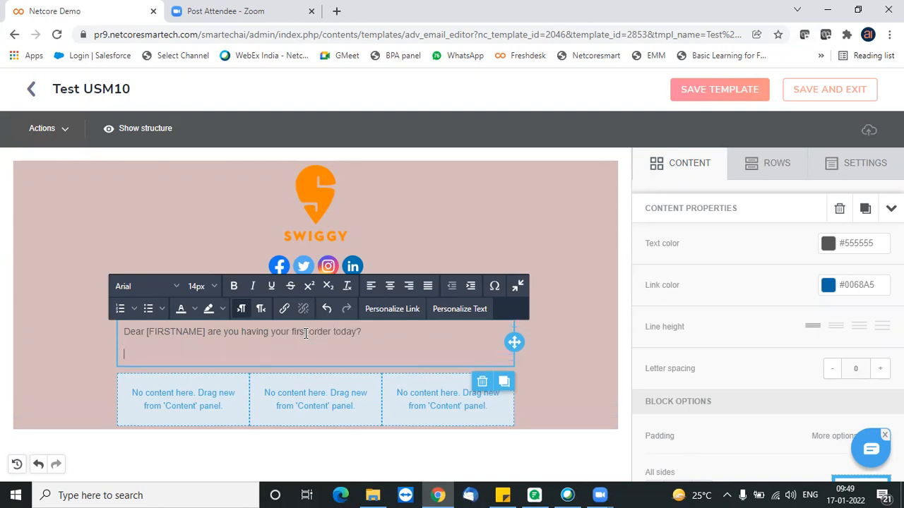
- Write "Click here for 20% discount right now" as the text block's second line
{"action": "type", "text": "Click here for cl20% di"}
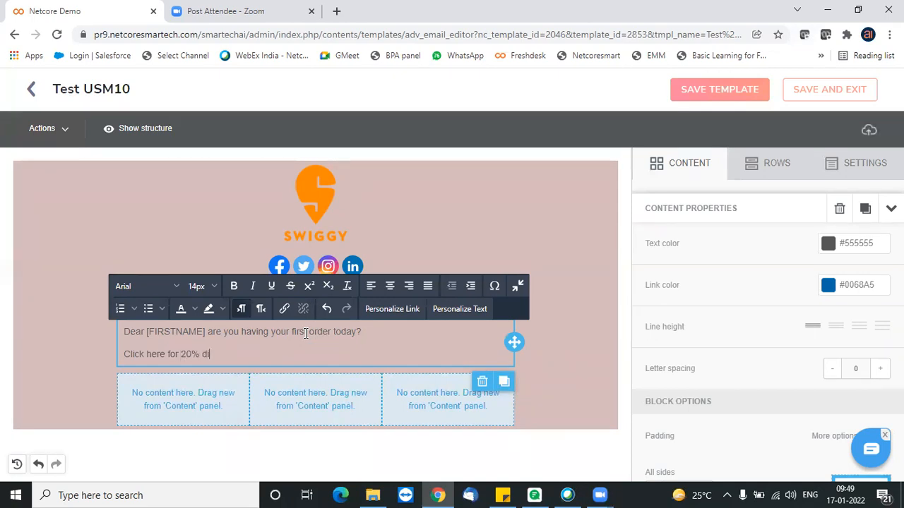
{"action": "type", "text": "scount right now"}
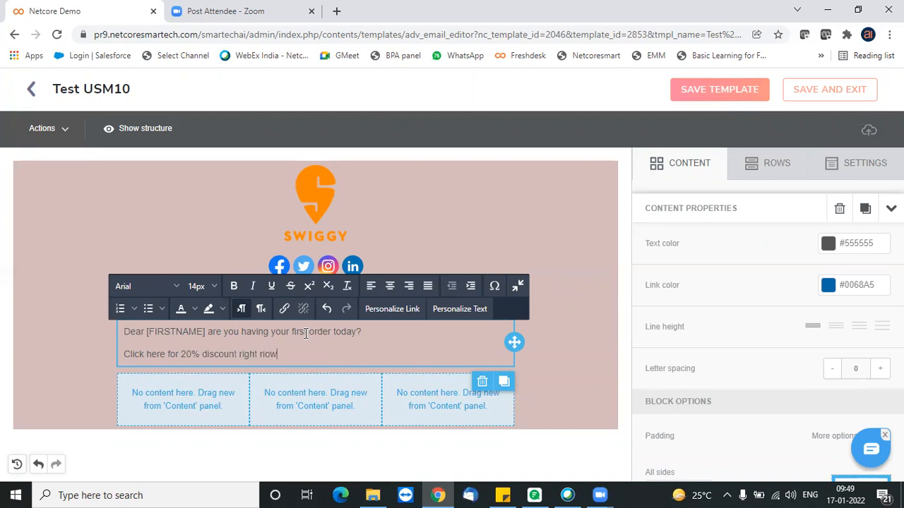
{"action": "left_click_drag", "start_coordinate": [166, 354], "coordinate": [123, 354]}
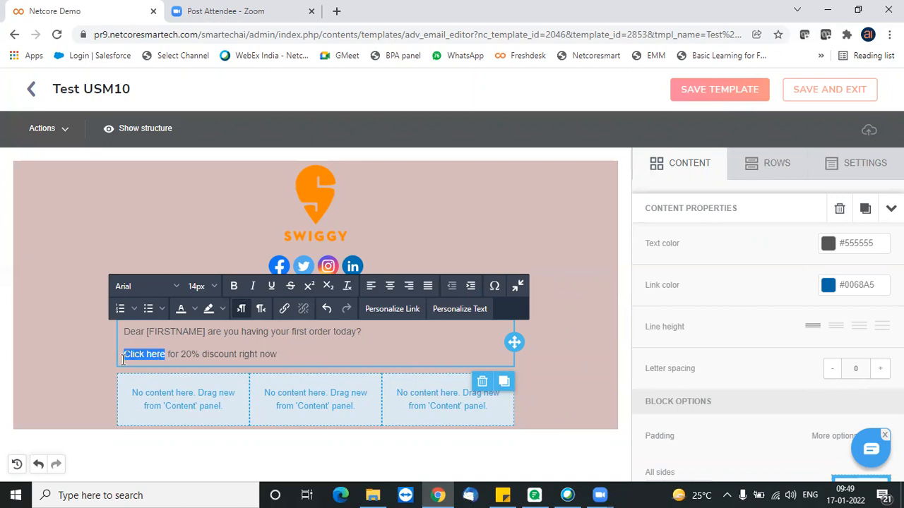
{"action": "left_click", "coordinate": [284, 310]}
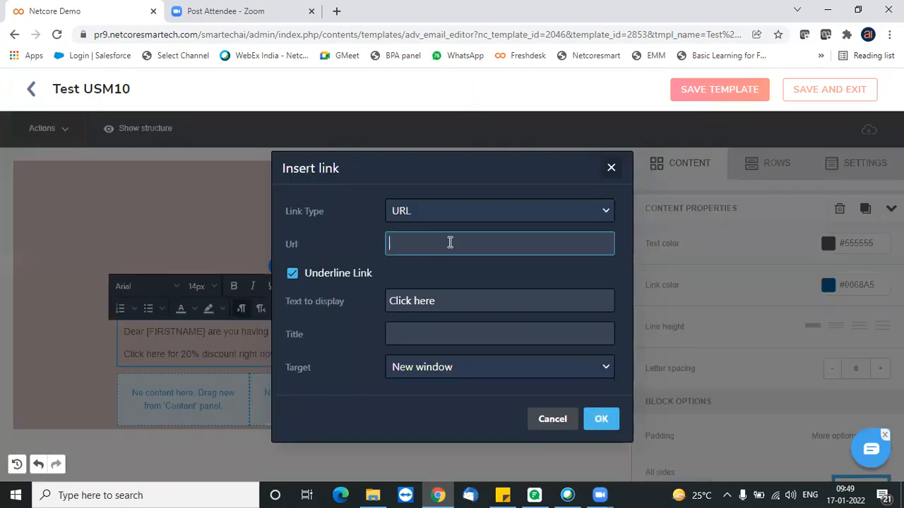
{"action": "type", "text": "https://netcorecloud"}
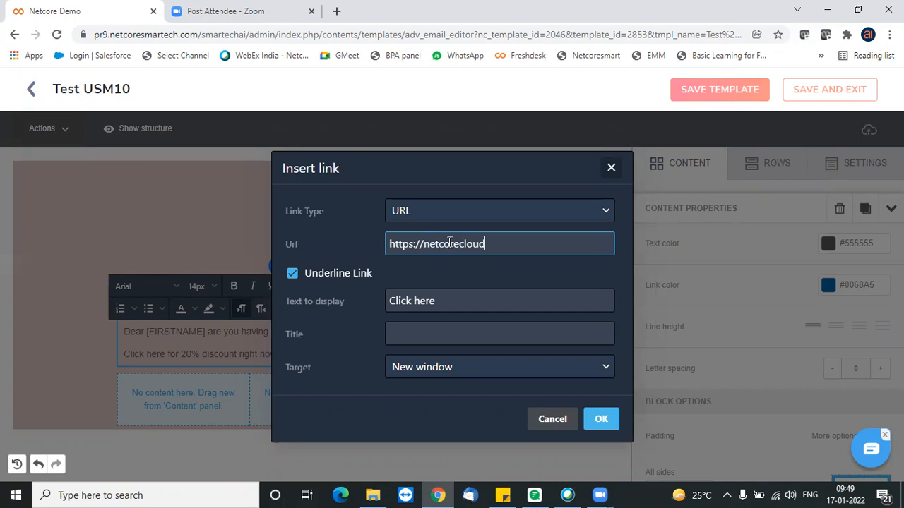
{"action": "type", "text": ".com"}
{"action": "left_click", "coordinate": [601, 421]}
{"action": "left_click", "coordinate": [459, 334]}
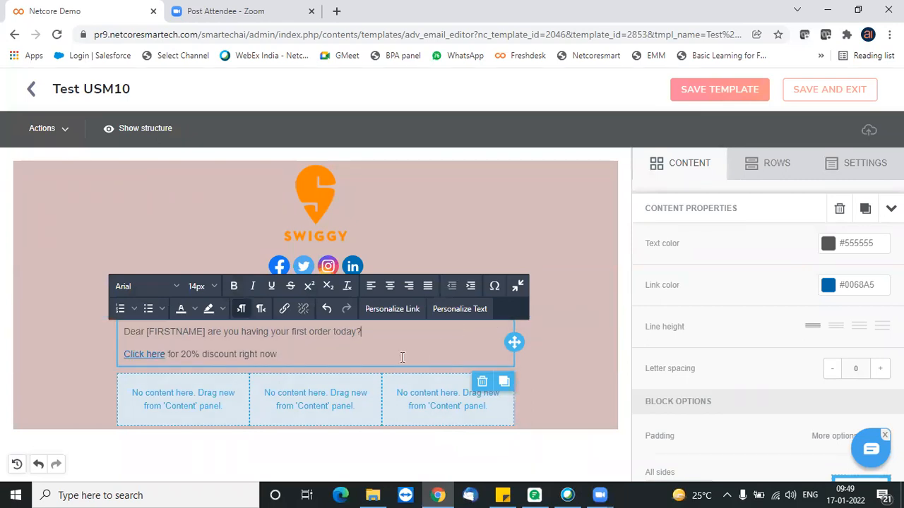
- Place an image block directly below the text block and insert the macaron box photo from the file manager
{"action": "left_click", "coordinate": [780, 164]}
{"action": "left_click", "coordinate": [696, 160]}
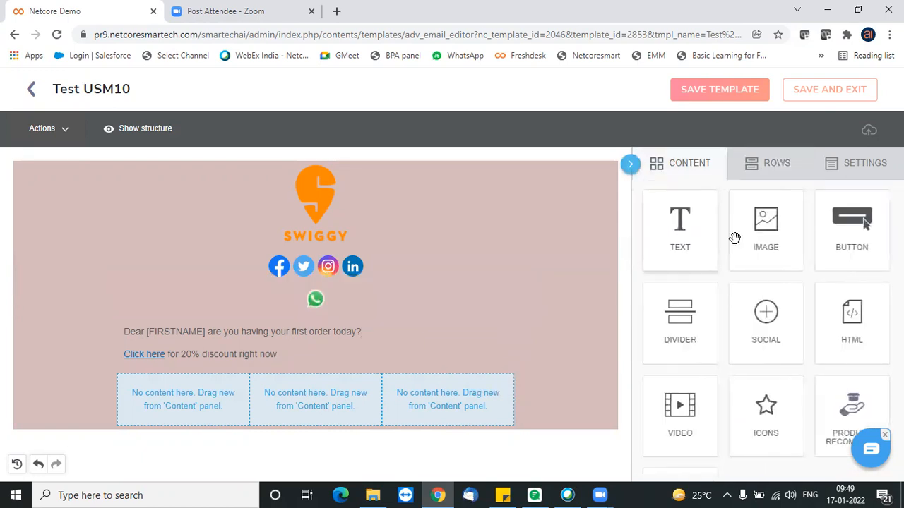
{"action": "left_click_drag", "start_coordinate": [772, 250], "coordinate": [415, 320]}
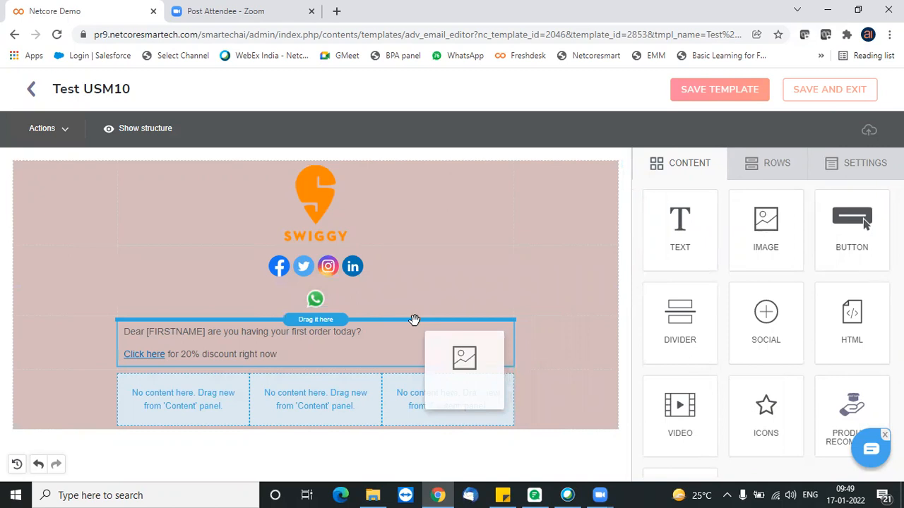
{"action": "left_click_drag", "start_coordinate": [414, 320], "coordinate": [402, 354]}
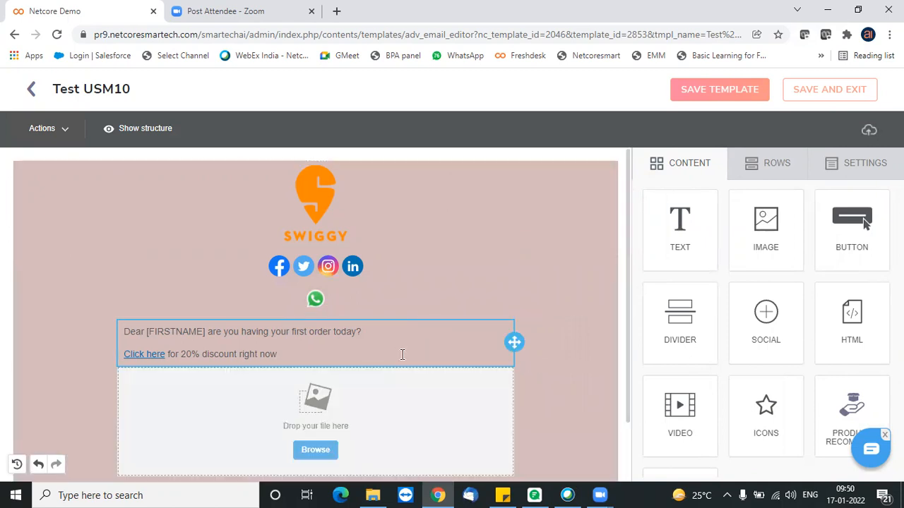
{"action": "left_click_drag", "start_coordinate": [628, 294], "coordinate": [630, 354]}
{"action": "left_click", "coordinate": [321, 380]}
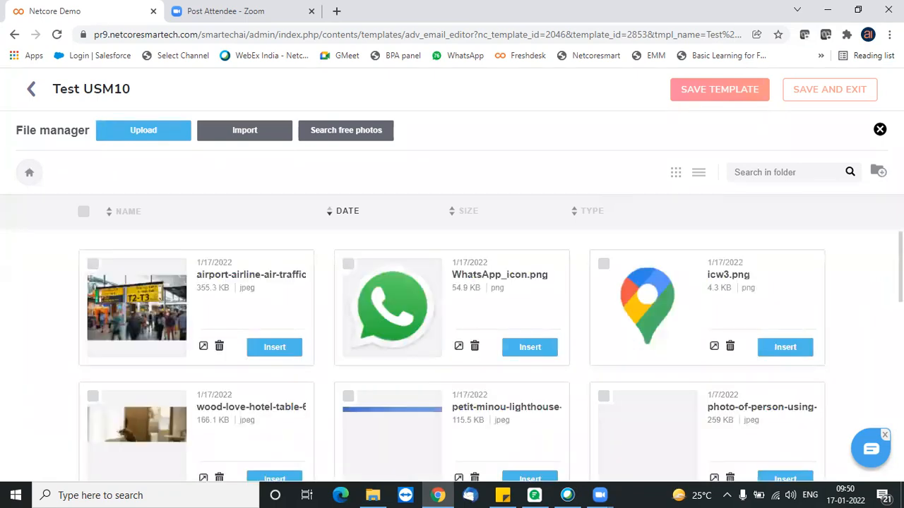
{"action": "scroll", "coordinate": [490, 356], "scroll_direction": "down", "scroll_amount": 3}
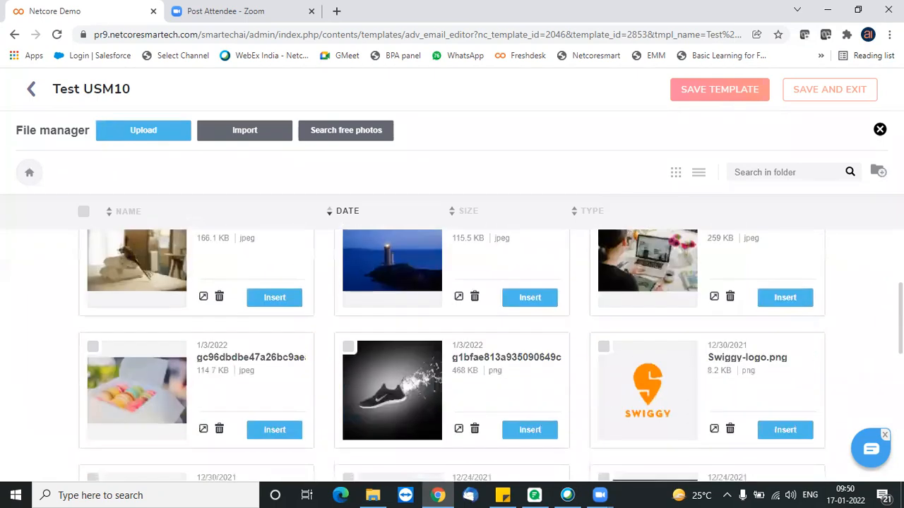
{"action": "left_click", "coordinate": [285, 432]}
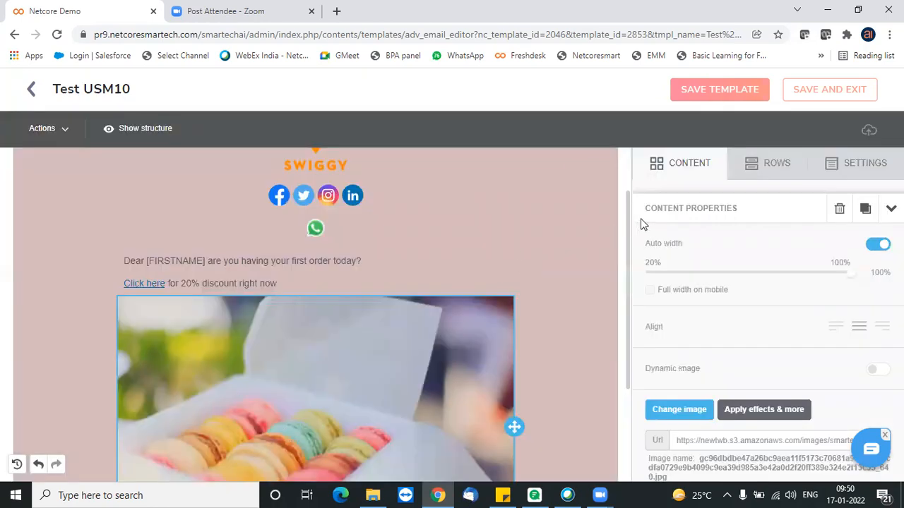
- Enable separate side padding for the macaron image and set the top and right padding to 15
{"action": "left_click_drag", "start_coordinate": [627, 228], "coordinate": [625, 299]}
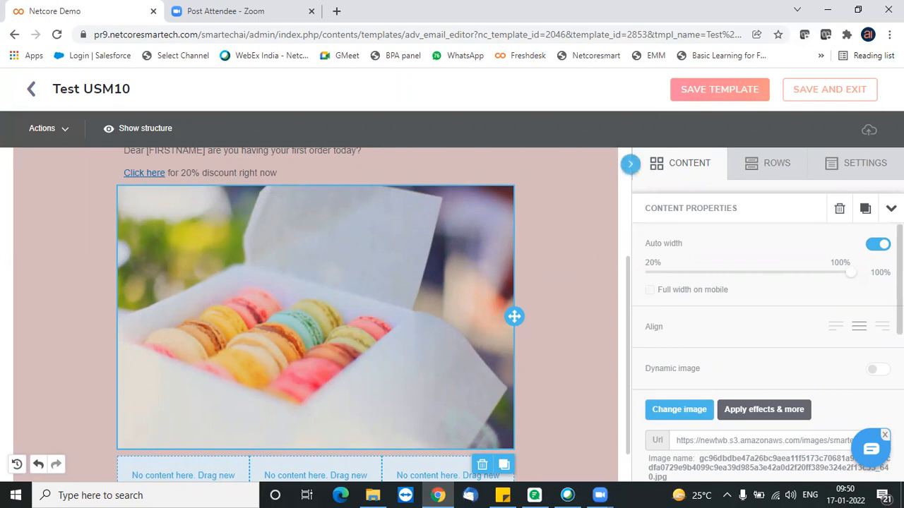
{"action": "scroll", "coordinate": [768, 353], "scroll_direction": "down", "scroll_amount": 5}
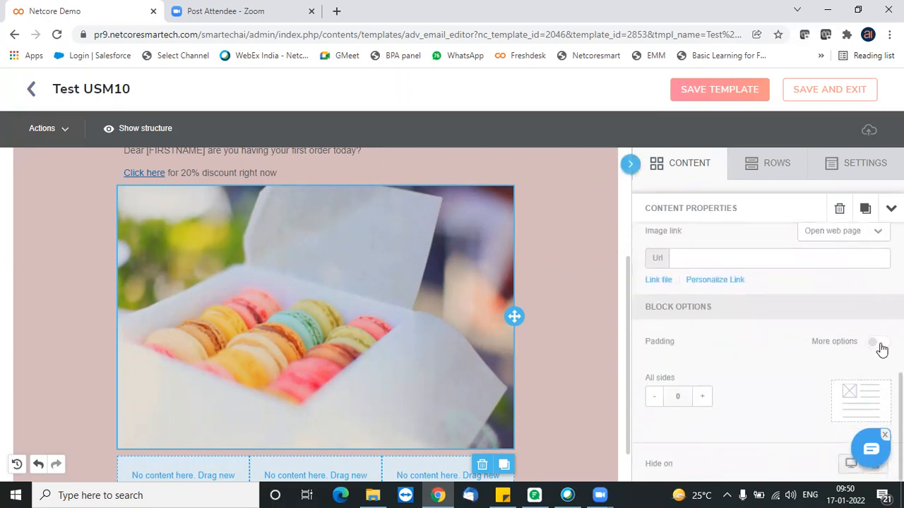
{"action": "left_click", "coordinate": [879, 346]}
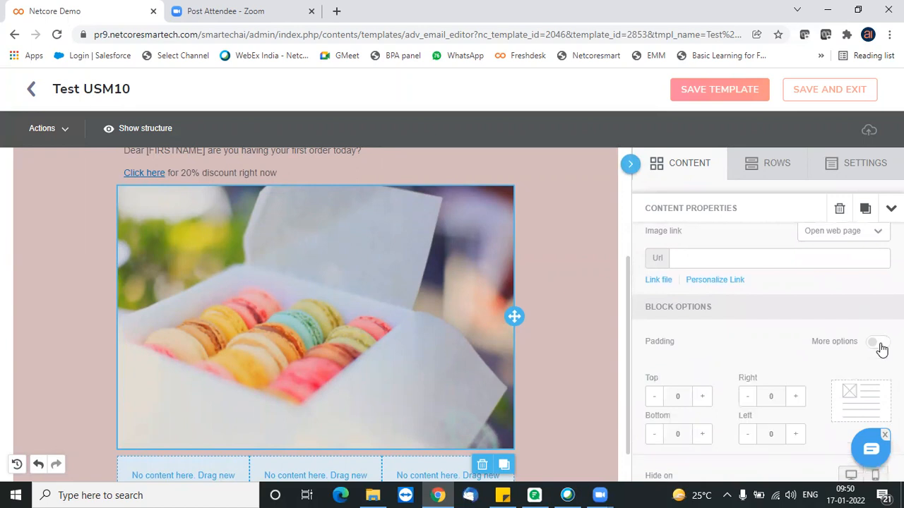
{"action": "left_click", "coordinate": [704, 398]}
{"action": "left_click", "coordinate": [706, 403]}
{"action": "left_click", "coordinate": [705, 403]}
{"action": "left_click", "coordinate": [798, 403]}
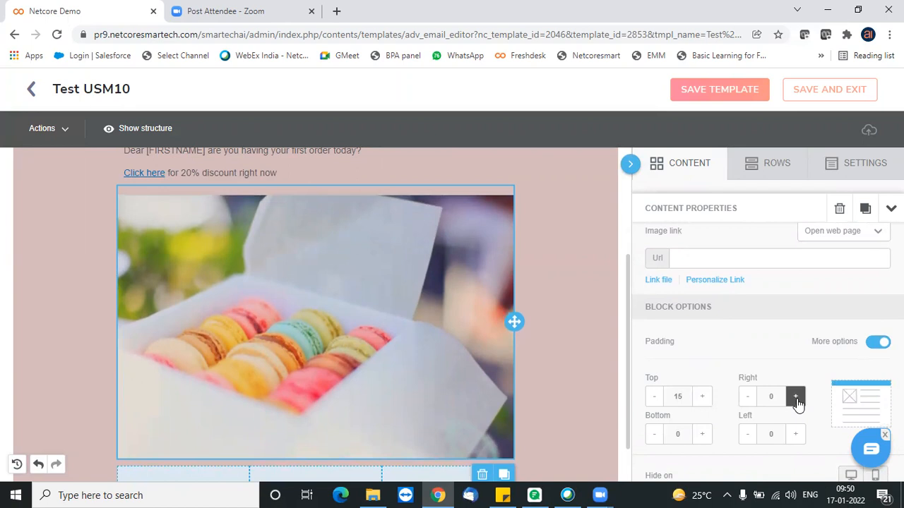
{"action": "left_click", "coordinate": [797, 404]}
{"action": "left_click", "coordinate": [798, 403]}
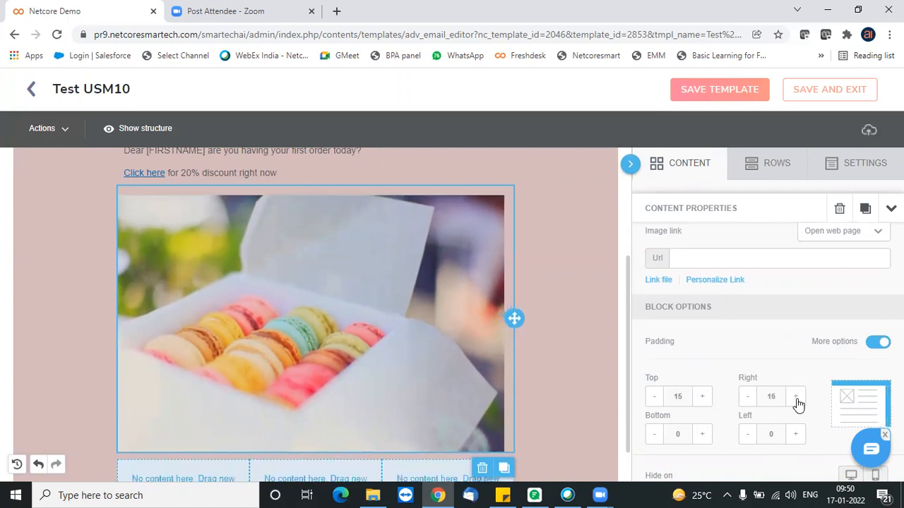
- Set the macaron image's left and bottom padding to 15
{"action": "left_click", "coordinate": [793, 438]}
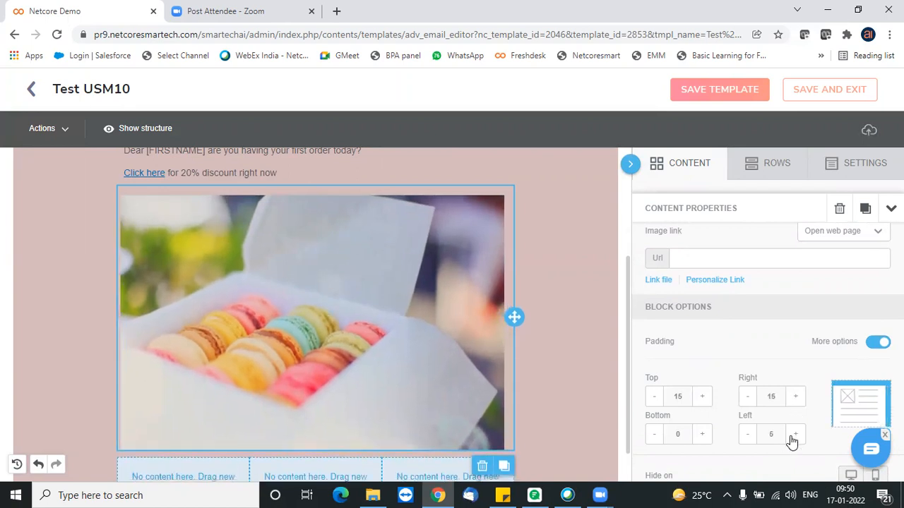
{"action": "left_click", "coordinate": [794, 435]}
{"action": "left_click", "coordinate": [795, 436]}
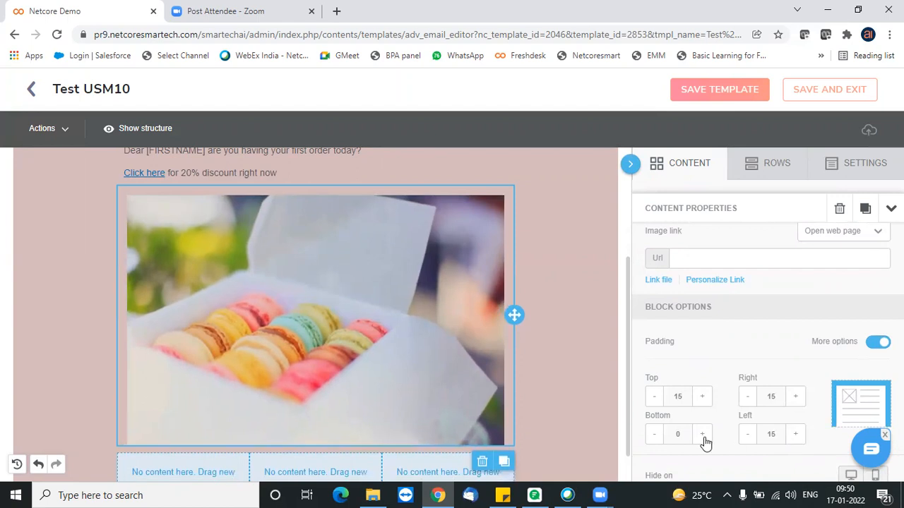
{"action": "left_click", "coordinate": [702, 441]}
{"action": "left_click", "coordinate": [701, 440]}
{"action": "left_click", "coordinate": [702, 440]}
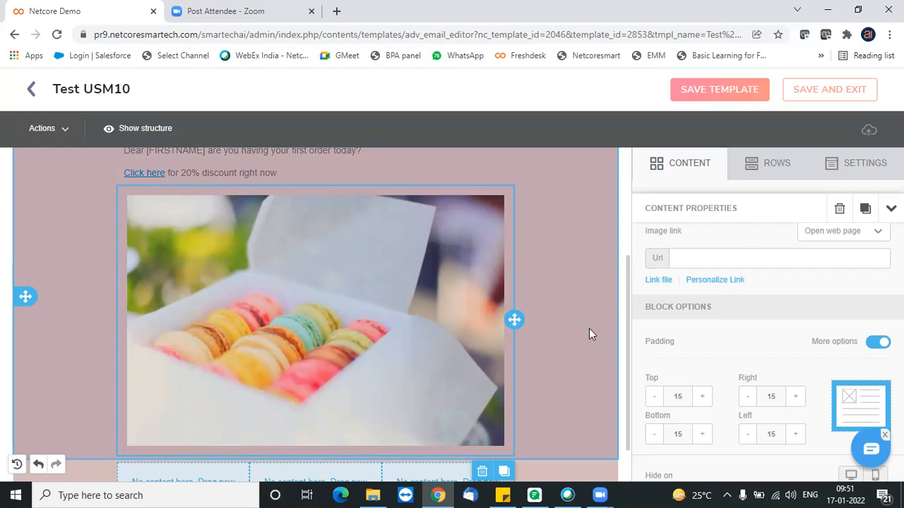
- Increase the macaron image's padding to 20 on all four sides
{"action": "left_click", "coordinate": [702, 397]}
{"action": "left_click", "coordinate": [795, 397]}
{"action": "left_click", "coordinate": [794, 435]}
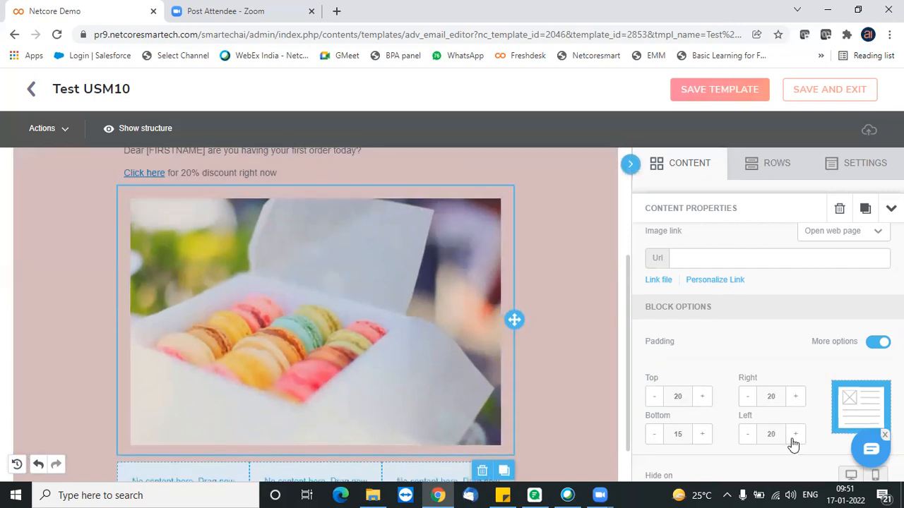
{"action": "left_click", "coordinate": [703, 435]}
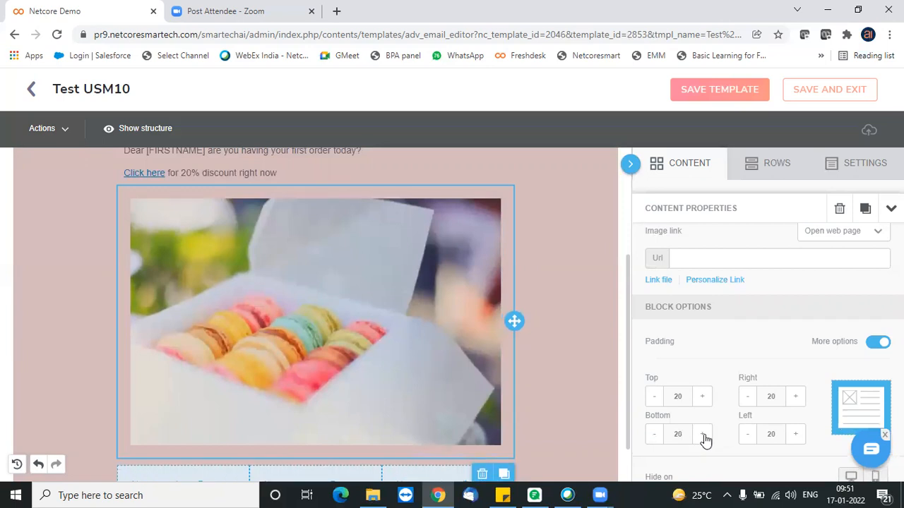
- Turn on a background image for the row holding the text and macaron photo, using the petit-minou-lighthouse picture from the file manager
{"action": "left_click", "coordinate": [527, 260]}
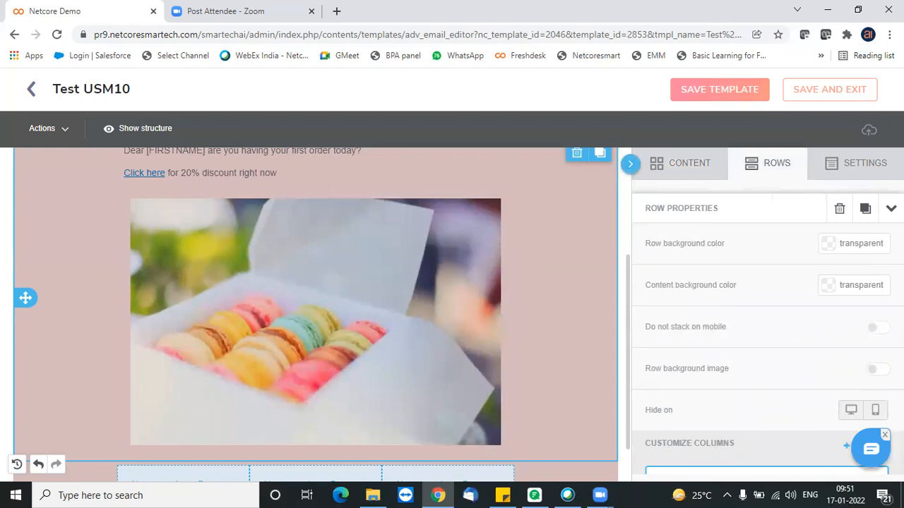
{"action": "left_click", "coordinate": [875, 368]}
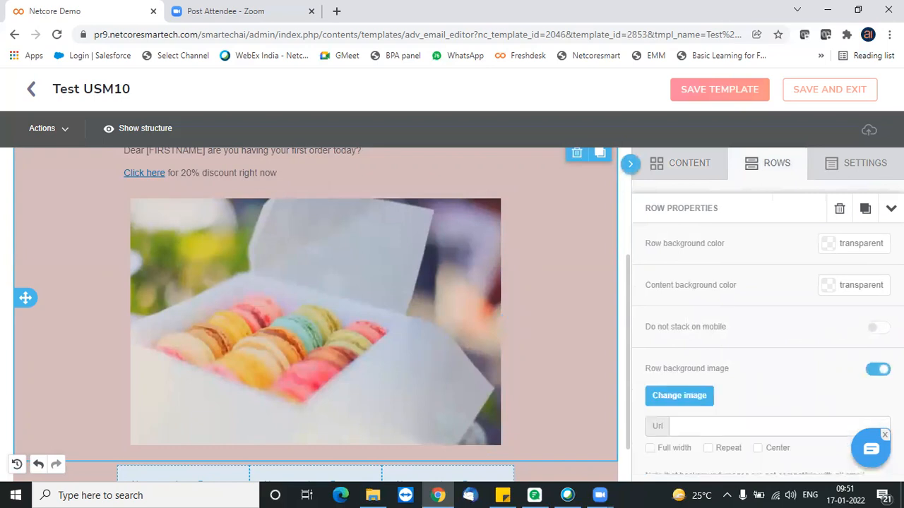
{"action": "left_click", "coordinate": [679, 396]}
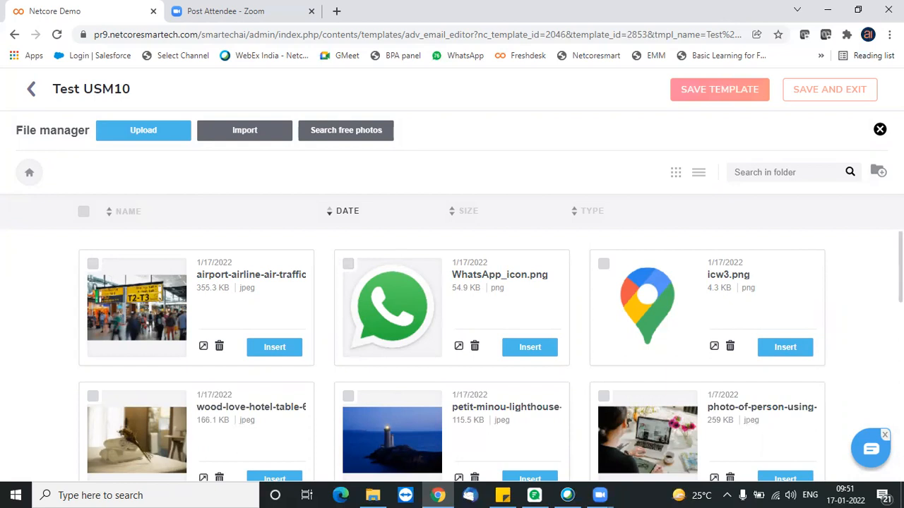
{"action": "scroll", "coordinate": [451, 353], "scroll_direction": "down", "scroll_amount": 2}
{"action": "left_click", "coordinate": [530, 368]}
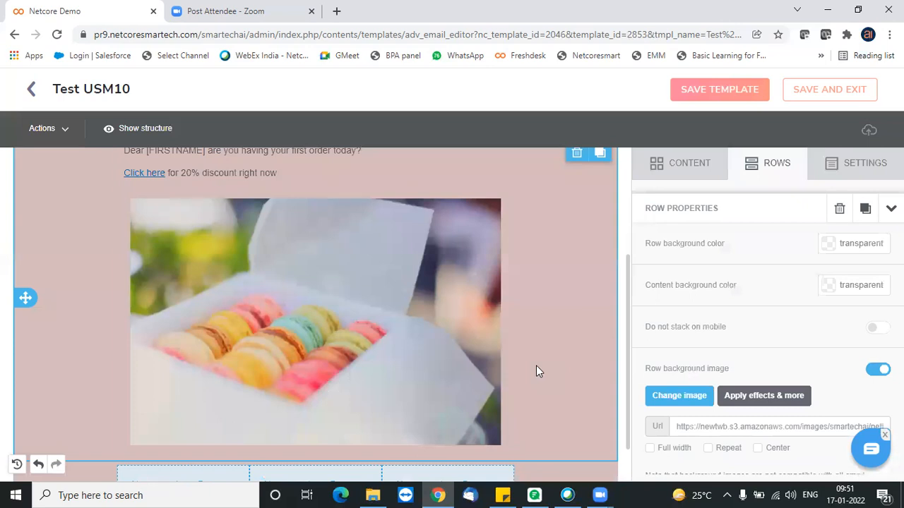
{"action": "left_click_drag", "start_coordinate": [628, 365], "coordinate": [623, 339]}
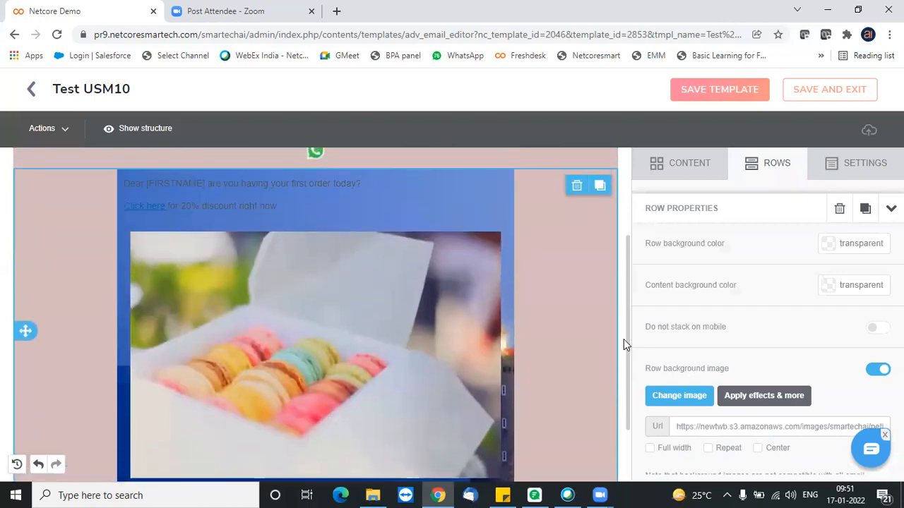
- Change the text color of the greeting and discount text block to the near-white #efe7e7
{"action": "left_click", "coordinate": [288, 202]}
{"action": "left_click_drag", "start_coordinate": [288, 202], "coordinate": [121, 177]}
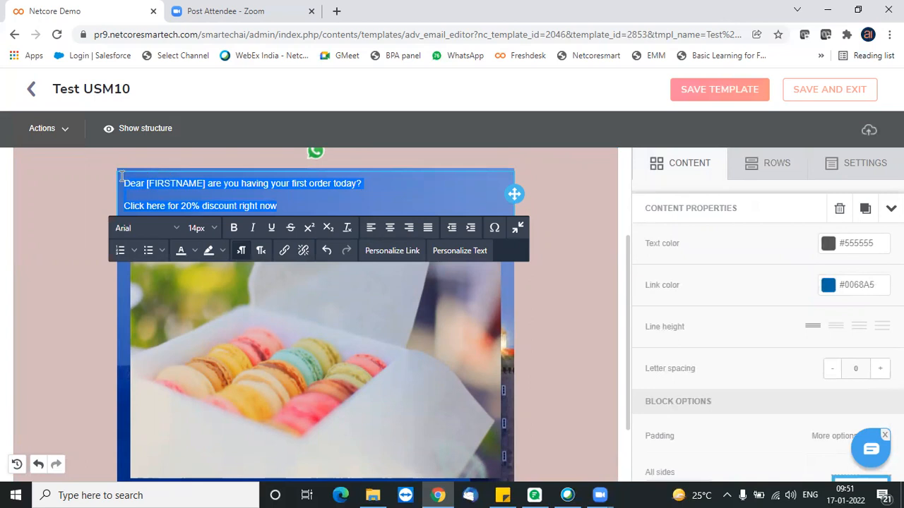
{"action": "left_click", "coordinate": [828, 245]}
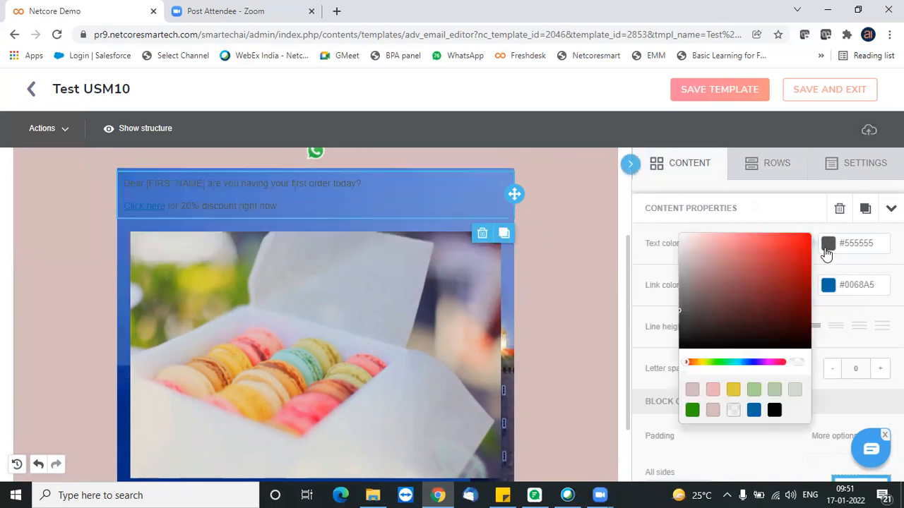
{"action": "left_click", "coordinate": [683, 240]}
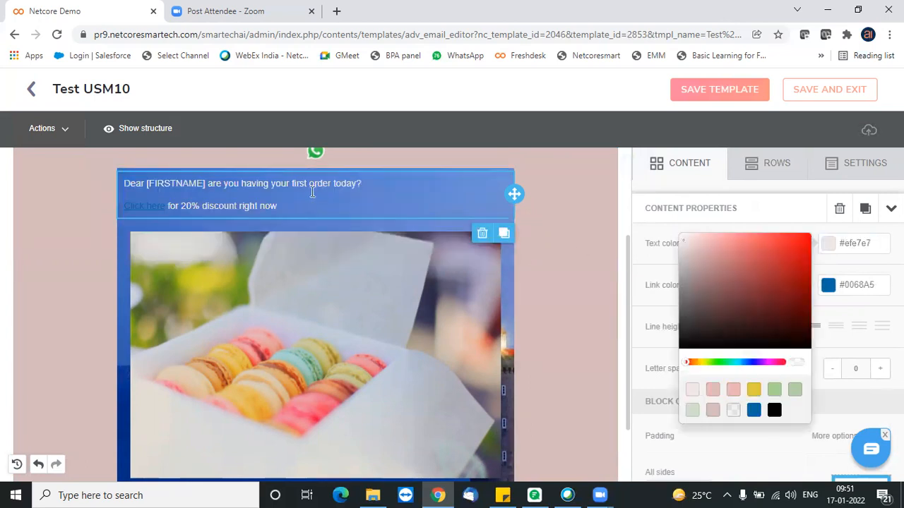
{"action": "left_click", "coordinate": [810, 226]}
- Set the text block's link color to the dark orange #a53400
{"action": "left_click", "coordinate": [829, 287]}
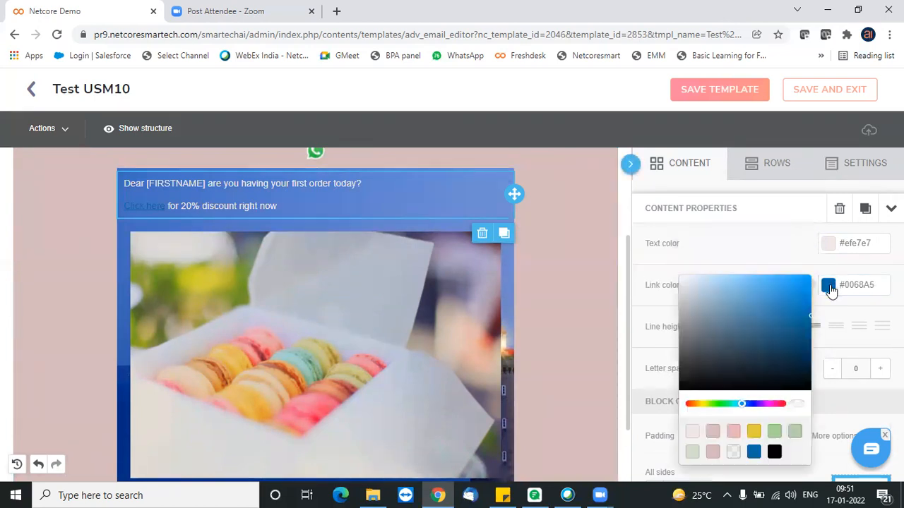
{"action": "left_click", "coordinate": [704, 403]}
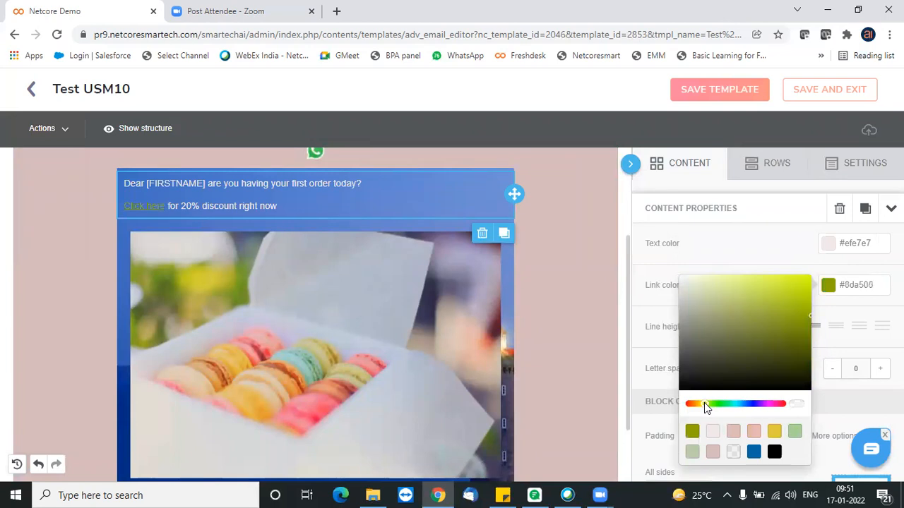
{"action": "left_click", "coordinate": [691, 404]}
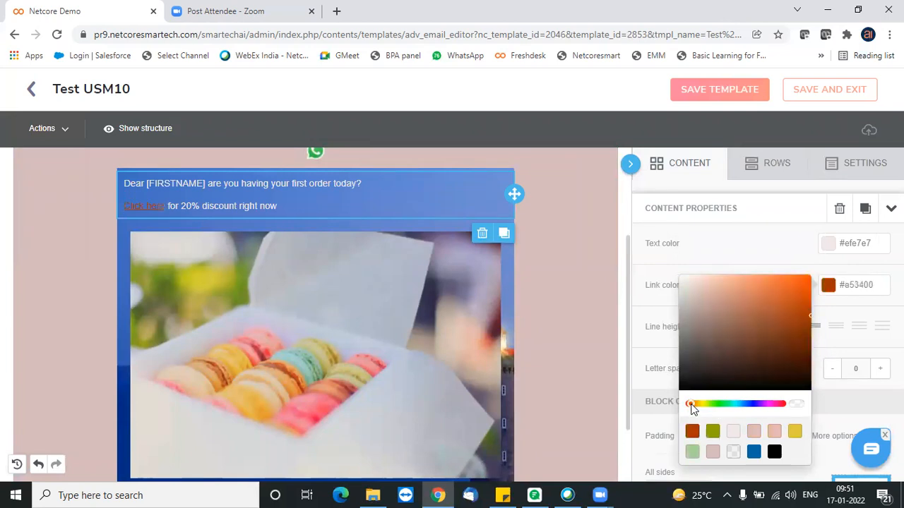
- Set the font size of both lines in the greeting text block to 16px
{"action": "left_click_drag", "start_coordinate": [287, 206], "coordinate": [145, 188]}
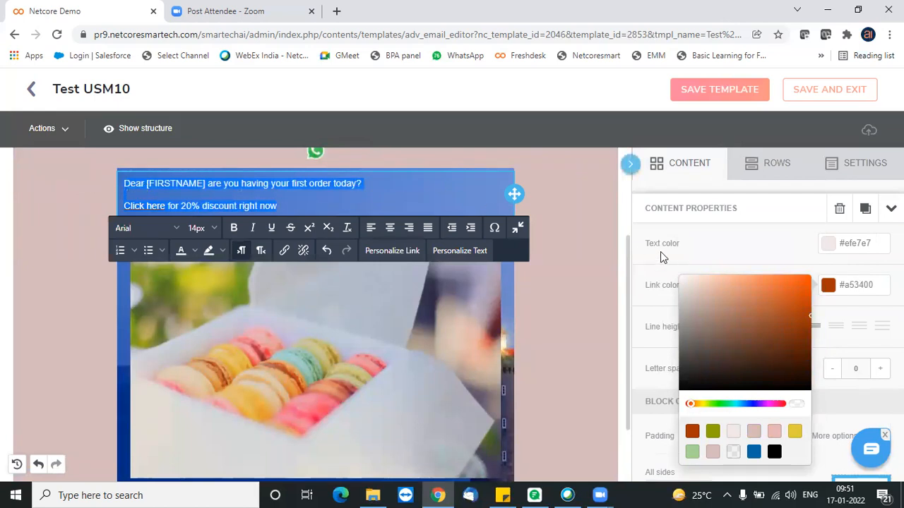
{"action": "left_click", "coordinate": [213, 231]}
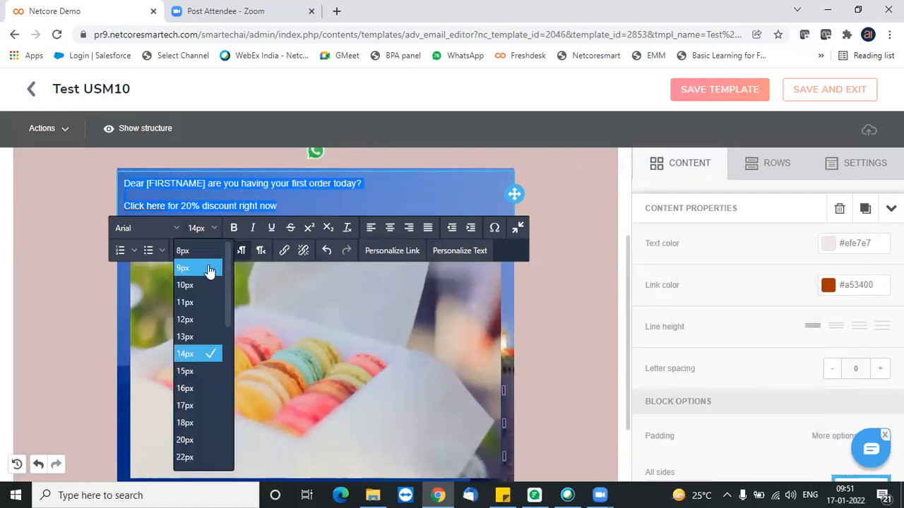
{"action": "left_click", "coordinate": [195, 390]}
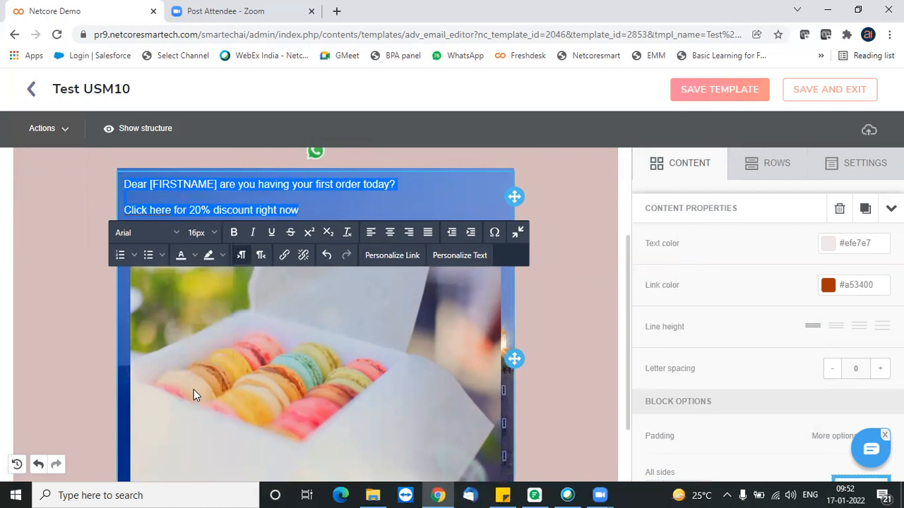
{"action": "left_click", "coordinate": [592, 366]}
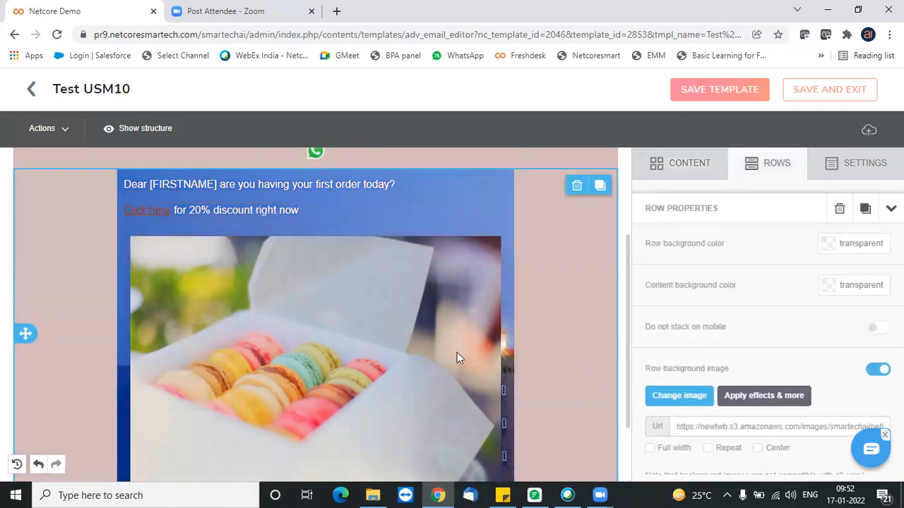
- Switch off automatic width for the macaron image and reduce its width to 75%
{"action": "left_click", "coordinate": [425, 334]}
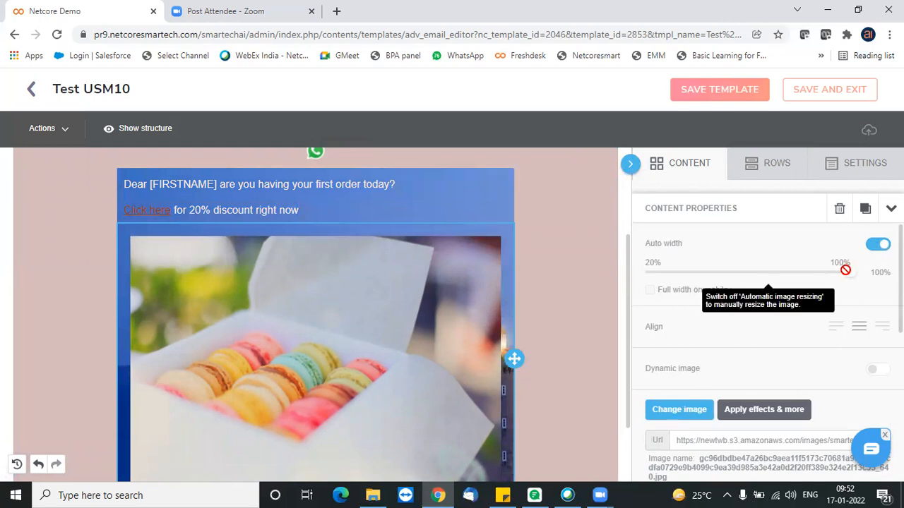
{"action": "left_click", "coordinate": [878, 245]}
{"action": "left_click_drag", "start_coordinate": [840, 269], "coordinate": [780, 283]}
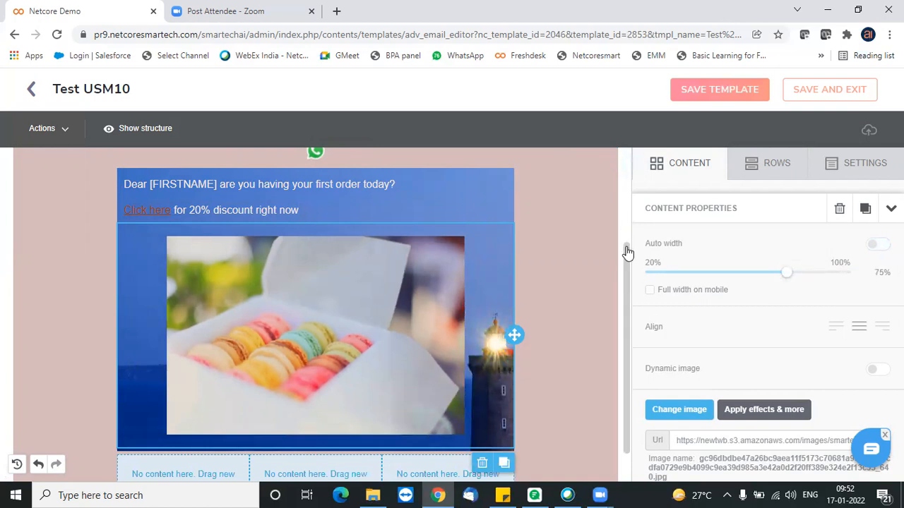
{"action": "left_click_drag", "start_coordinate": [627, 252], "coordinate": [626, 228]}
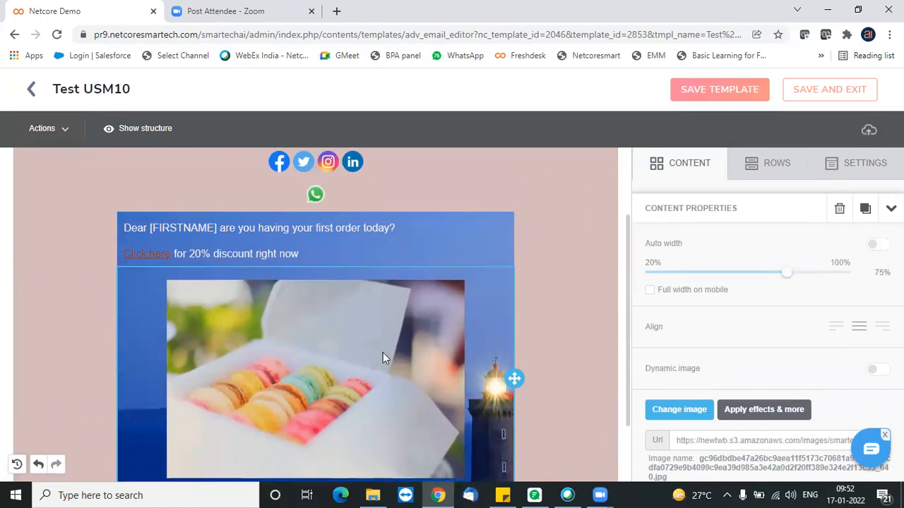
- Enter htpps://netcorecloud.com as the web page link of the macaron image
{"action": "scroll", "coordinate": [768, 339], "scroll_direction": "down", "scroll_amount": 1}
{"action": "scroll", "coordinate": [708, 287], "scroll_direction": "down", "scroll_amount": 5}
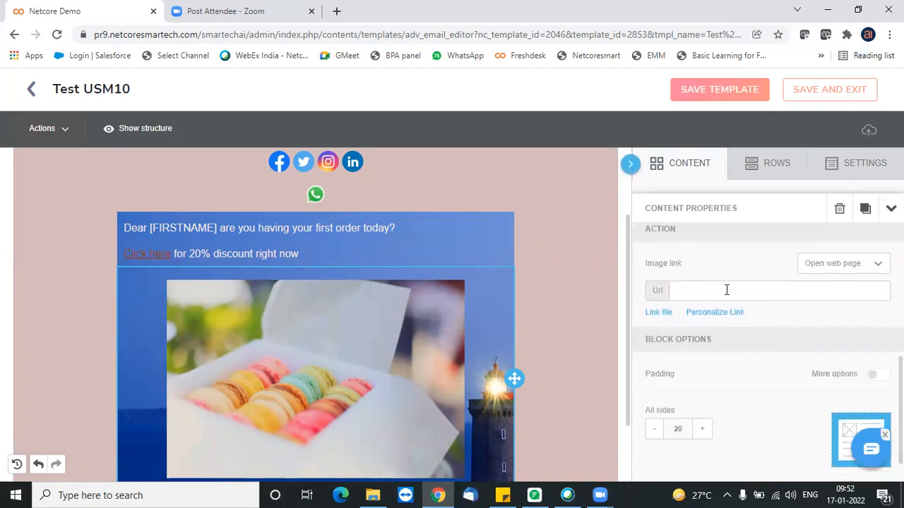
{"action": "left_click", "coordinate": [724, 290]}
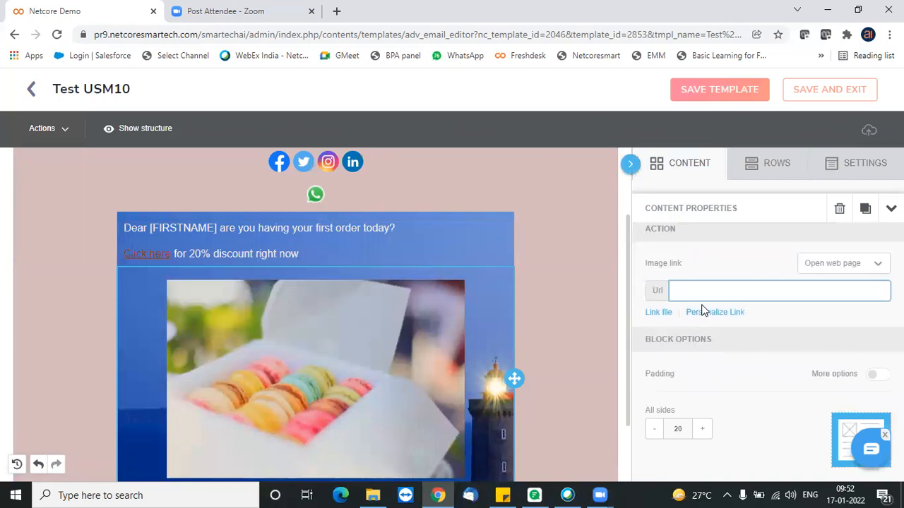
{"action": "type", "text": "htpps://netcorecloud.com"}
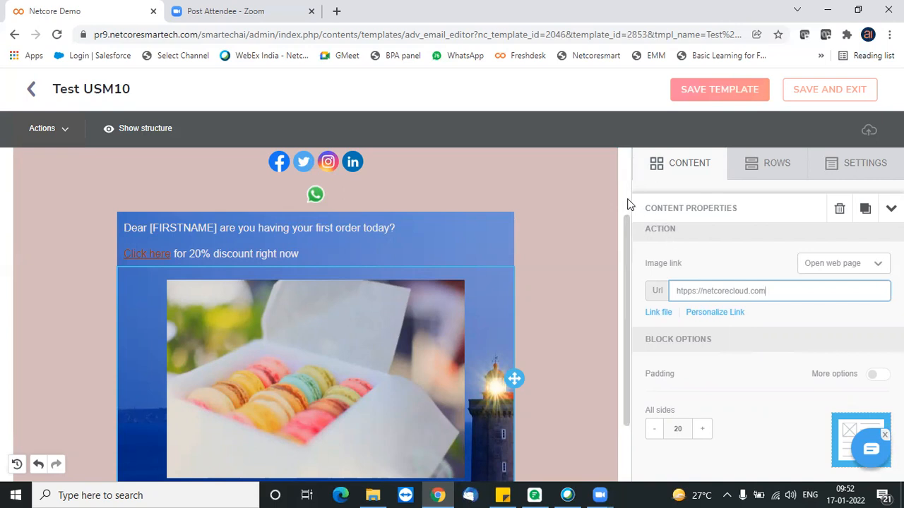
- Add an HTML block directly above the greeting text and open its code for editing
{"action": "scroll", "coordinate": [630, 204], "scroll_direction": "up", "scroll_amount": 3}
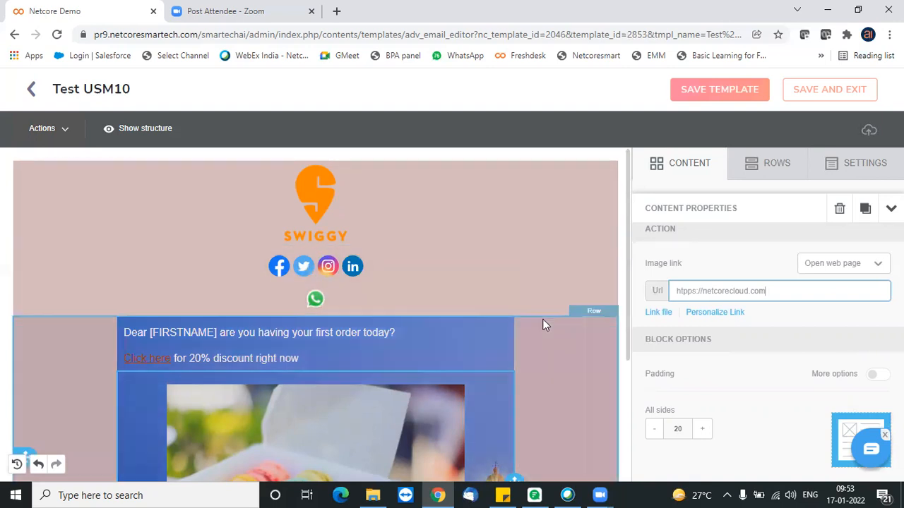
{"action": "left_click", "coordinate": [756, 168]}
{"action": "left_click", "coordinate": [696, 168]}
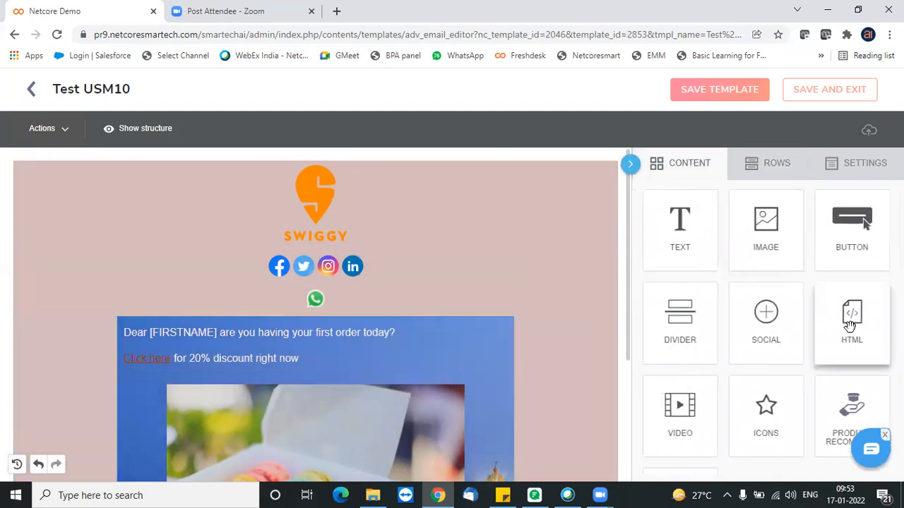
{"action": "left_click_drag", "start_coordinate": [849, 323], "coordinate": [463, 330]}
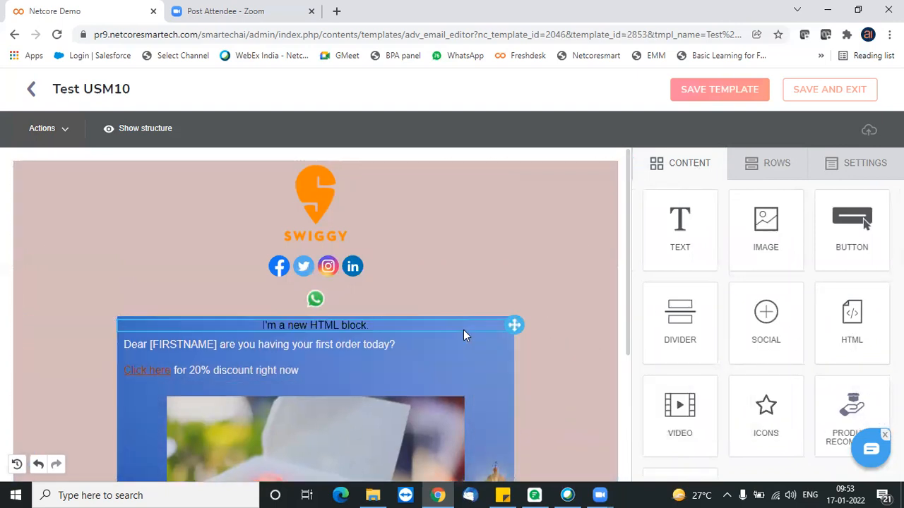
{"action": "left_click", "coordinate": [385, 324]}
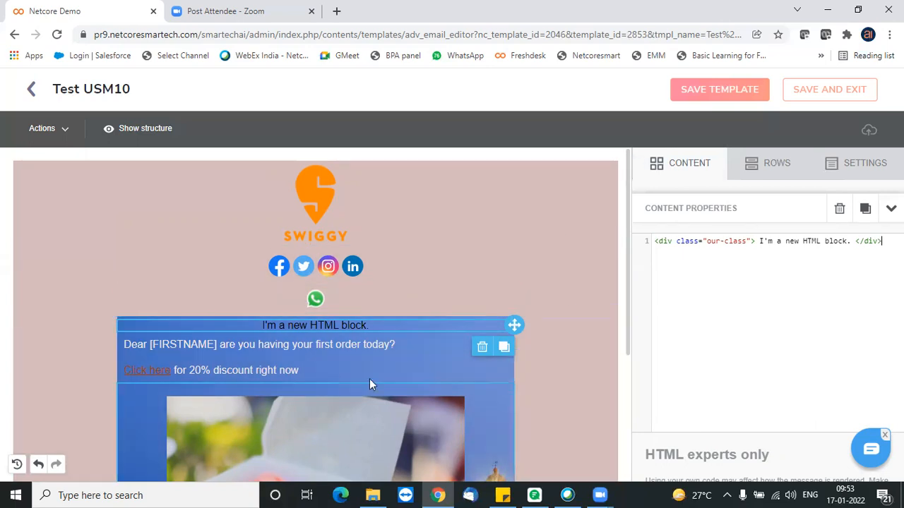
- Turn on the background image for the social icons row and insert the wood-love-hotel-table photo from the file manager
{"action": "left_click", "coordinate": [479, 271]}
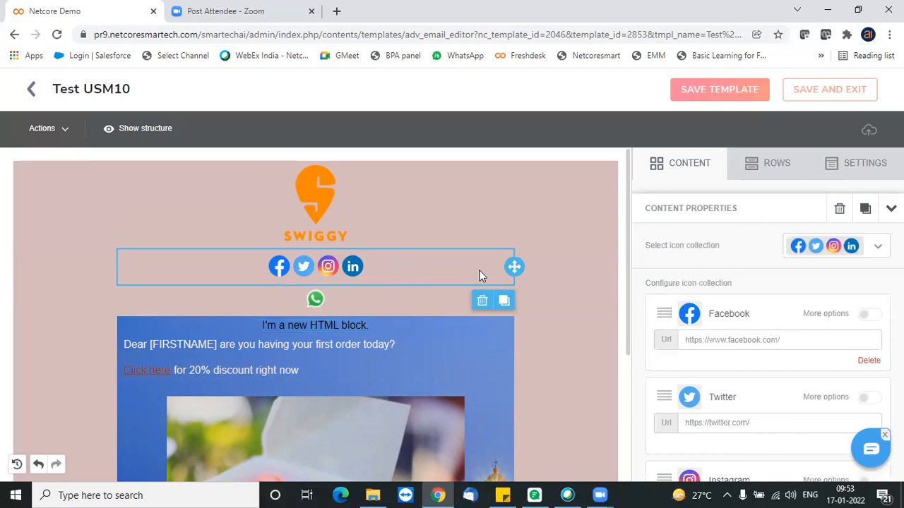
{"action": "left_click", "coordinate": [543, 267]}
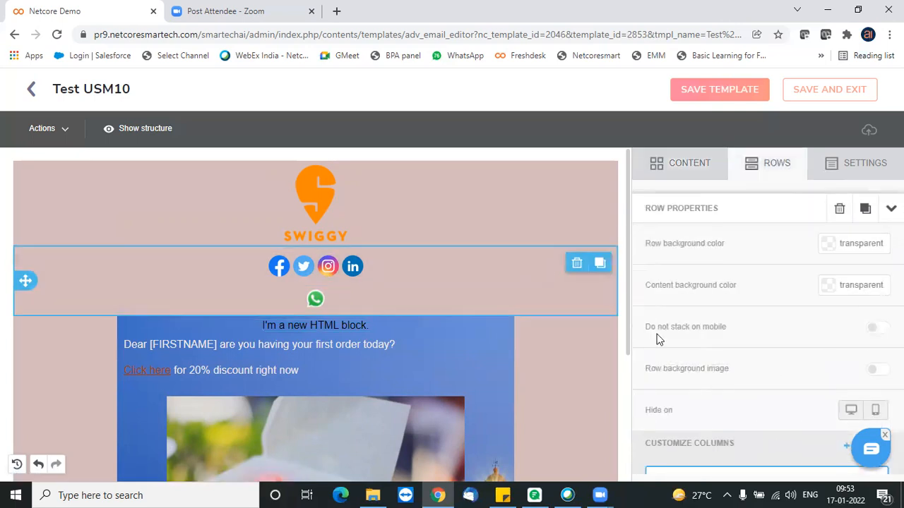
{"action": "left_click", "coordinate": [878, 370]}
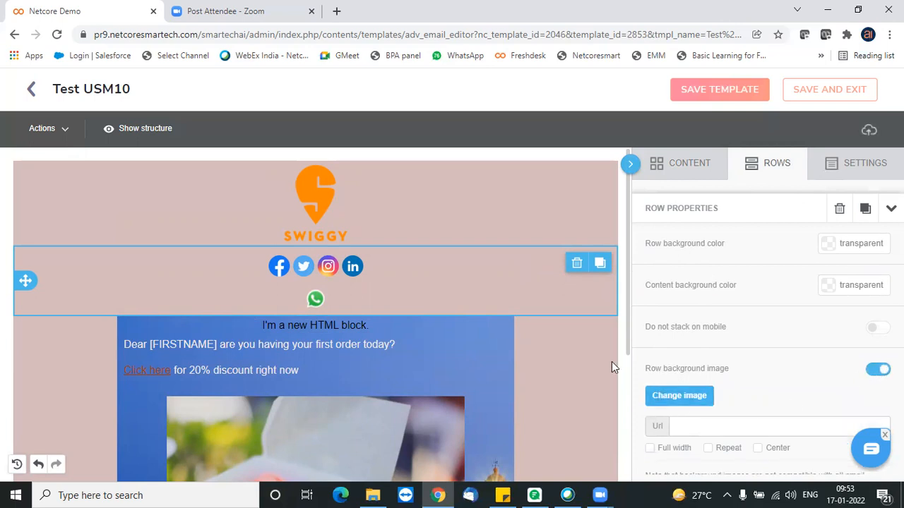
{"action": "mouse_move", "coordinate": [621, 333]}
{"action": "left_mouse_down"}
{"action": "mouse_move", "coordinate": [623, 418]}
{"action": "mouse_move", "coordinate": [625, 347]}
{"action": "left_mouse_up"}
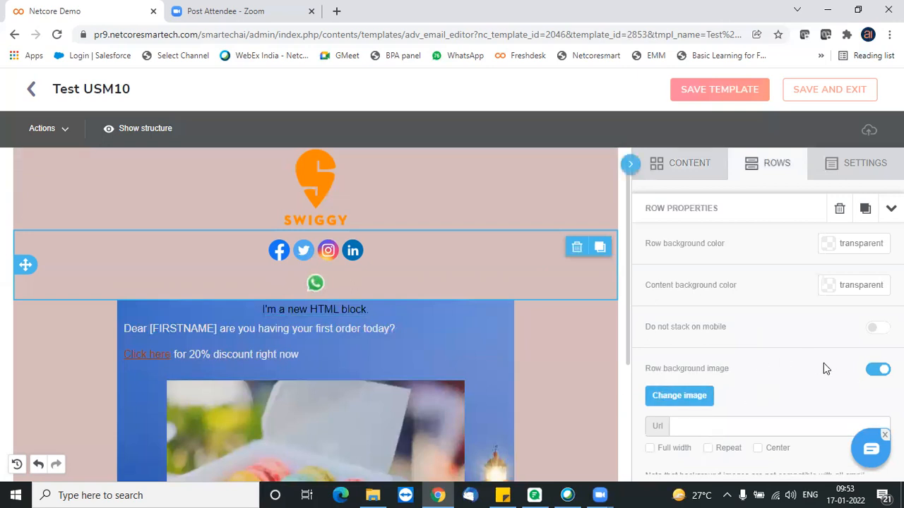
{"action": "left_click", "coordinate": [671, 396]}
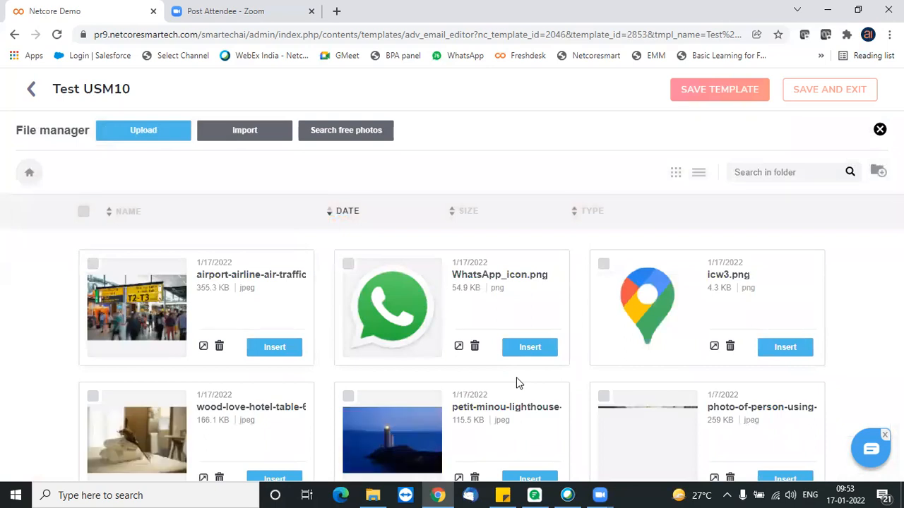
{"action": "left_click", "coordinate": [280, 479]}
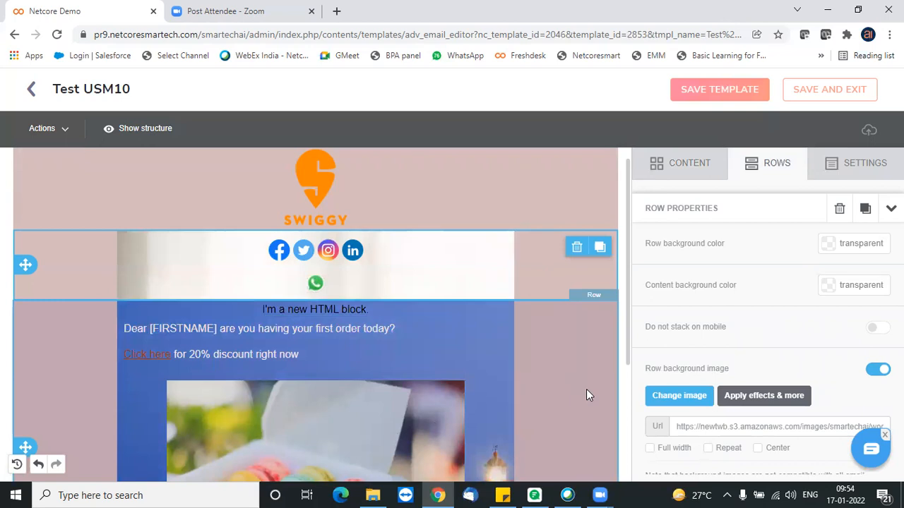
{"action": "mouse_move", "coordinate": [627, 272]}
{"action": "left_mouse_down"}
{"action": "mouse_move", "coordinate": [631, 297]}
{"action": "mouse_move", "coordinate": [630, 252]}
{"action": "mouse_move", "coordinate": [628, 276]}
{"action": "left_mouse_up"}
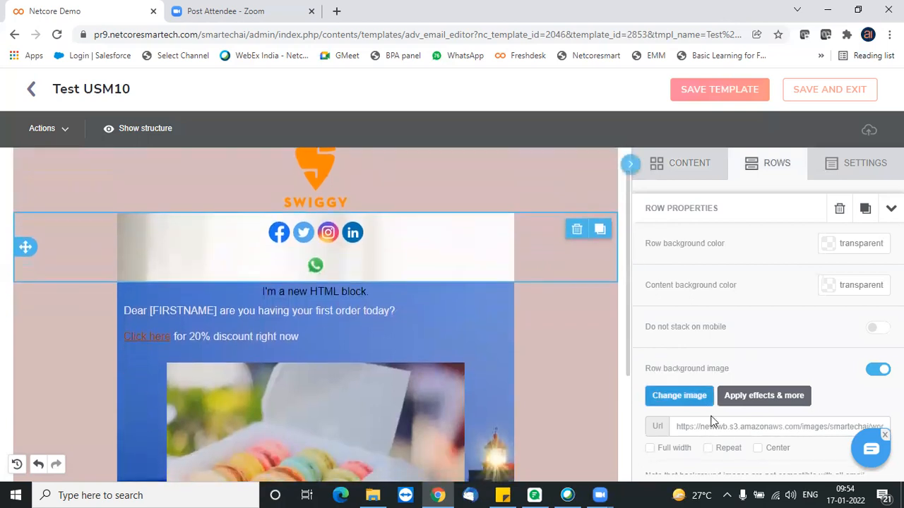
- Try the full-width option on the social icons row's background image, turn it back off and centre the image instead
{"action": "left_click", "coordinate": [651, 449]}
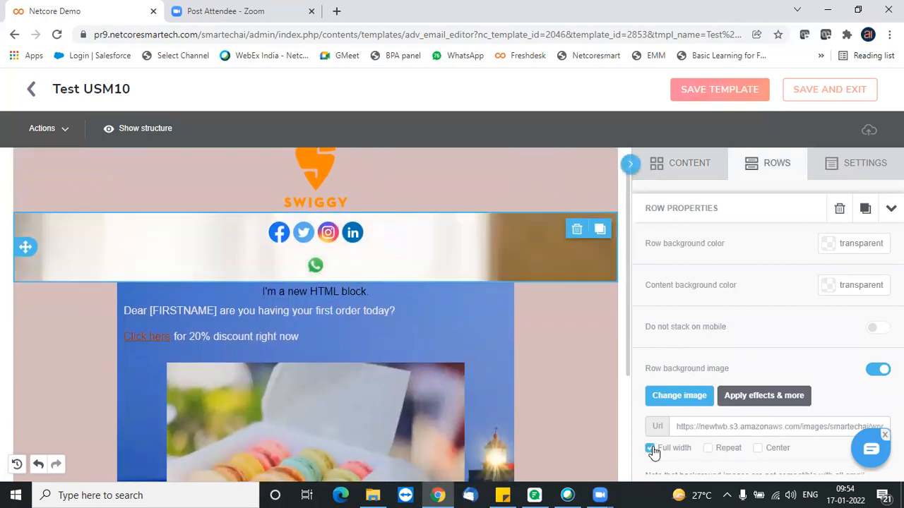
{"action": "left_click", "coordinate": [651, 449]}
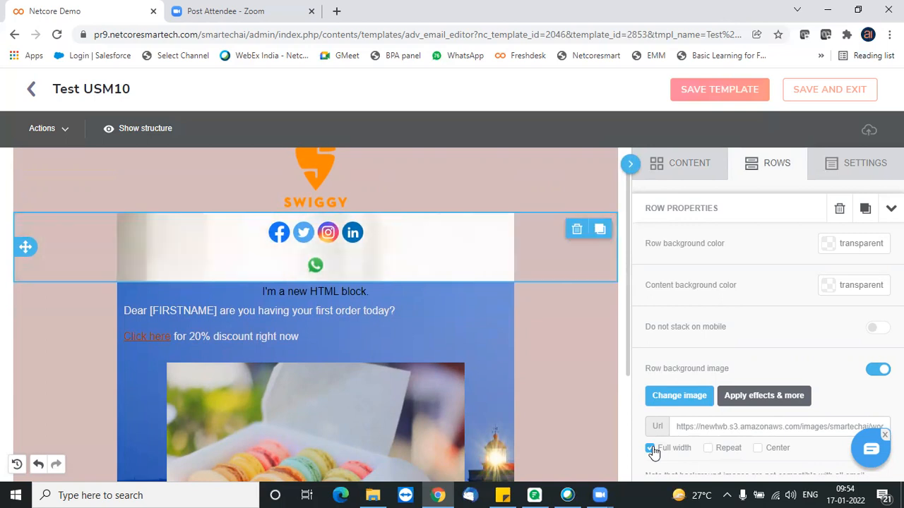
{"action": "left_click", "coordinate": [758, 449]}
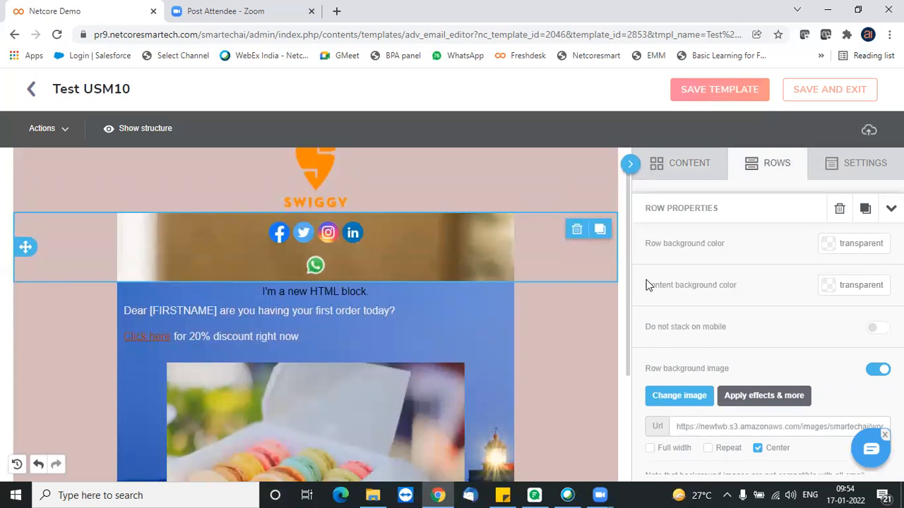
{"action": "scroll", "coordinate": [630, 254], "scroll_direction": "up", "scroll_amount": 1}
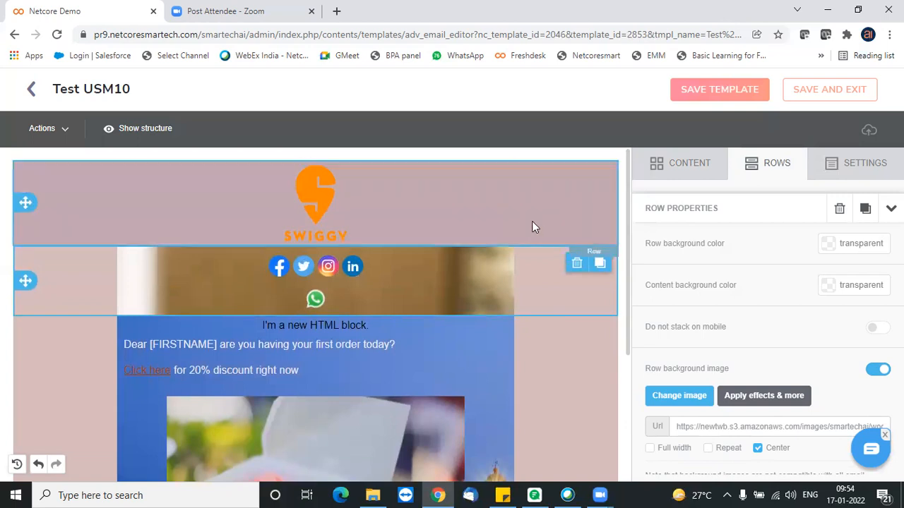
{"action": "left_click", "coordinate": [536, 222]}
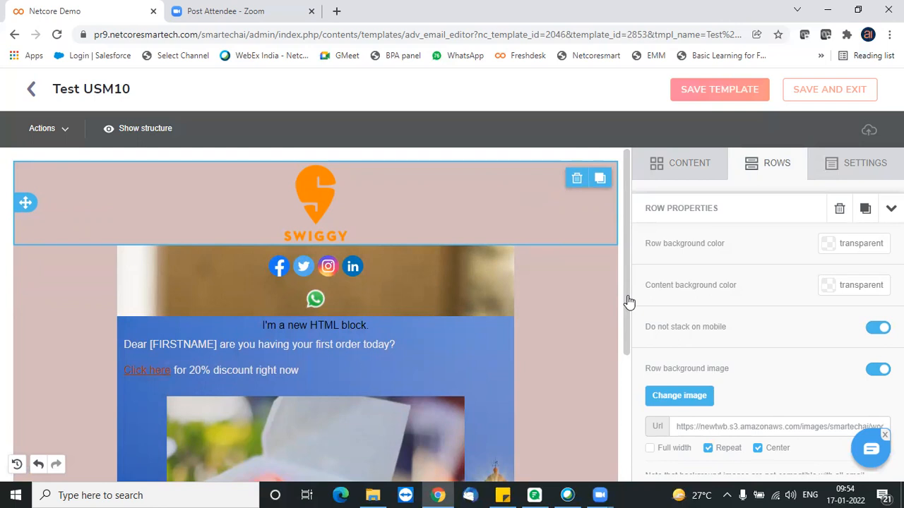
- Add a video block directly below the macaron image and open its video URL settings
{"action": "left_click_drag", "start_coordinate": [626, 317], "coordinate": [625, 447]}
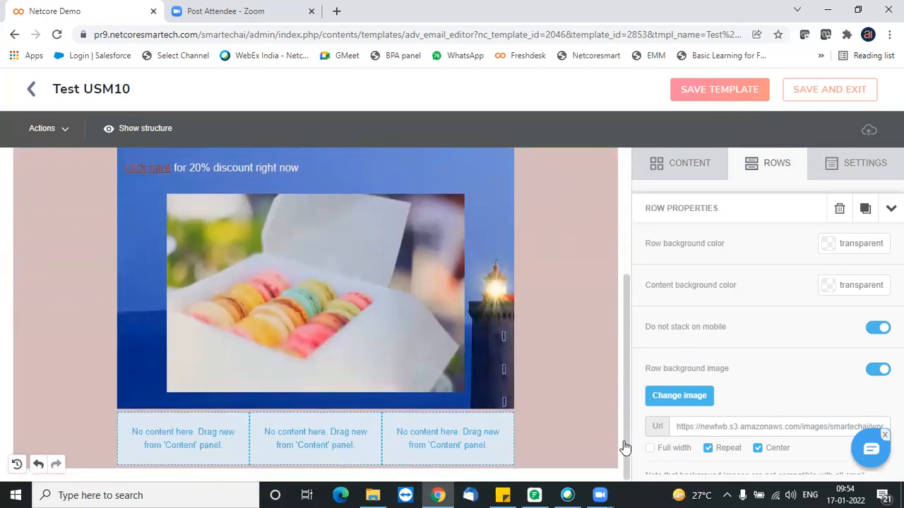
{"action": "left_click", "coordinate": [697, 175]}
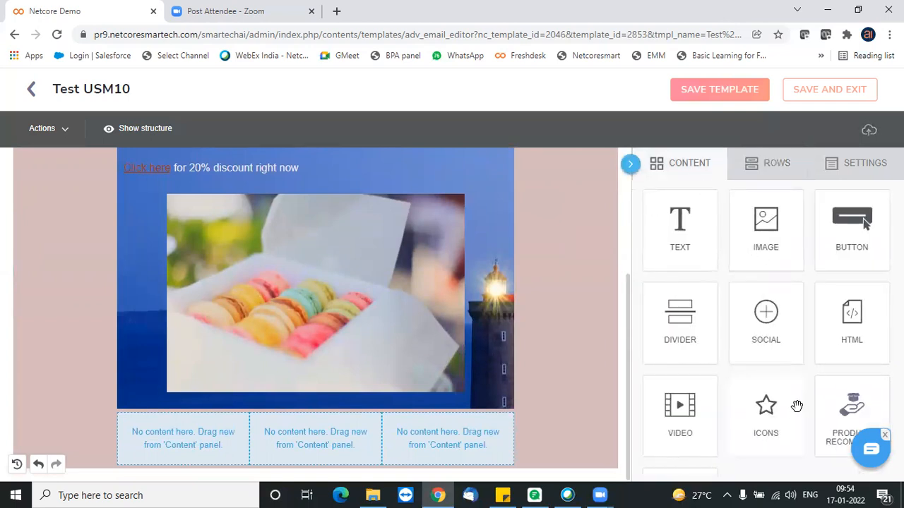
{"action": "left_click_drag", "start_coordinate": [690, 408], "coordinate": [347, 400]}
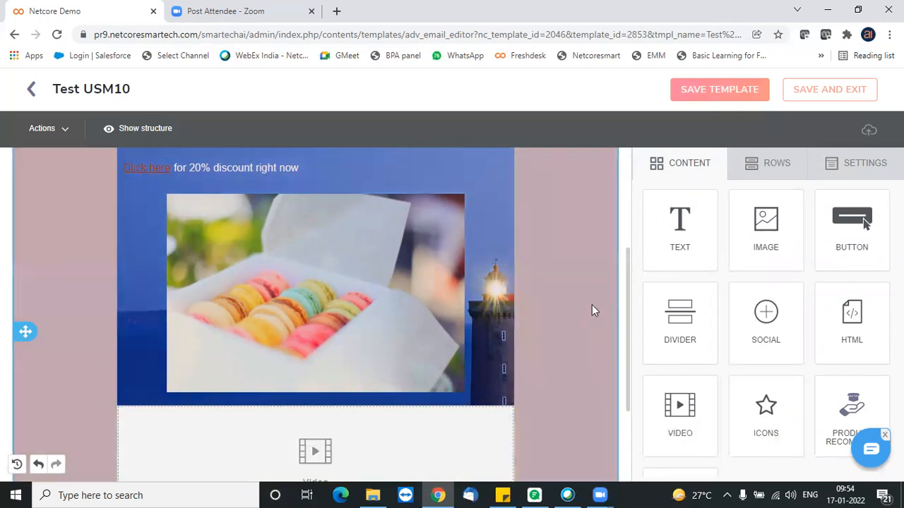
{"action": "left_click_drag", "start_coordinate": [629, 308], "coordinate": [628, 393]}
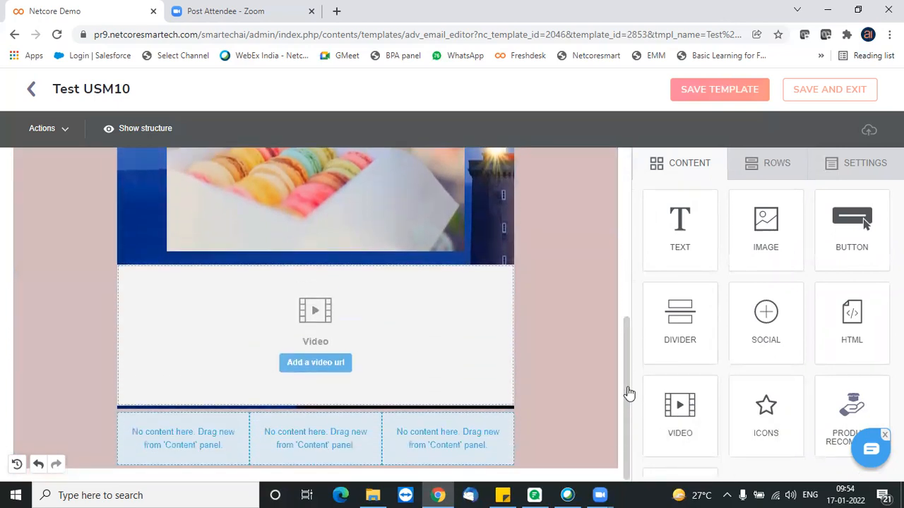
{"action": "left_click", "coordinate": [312, 364]}
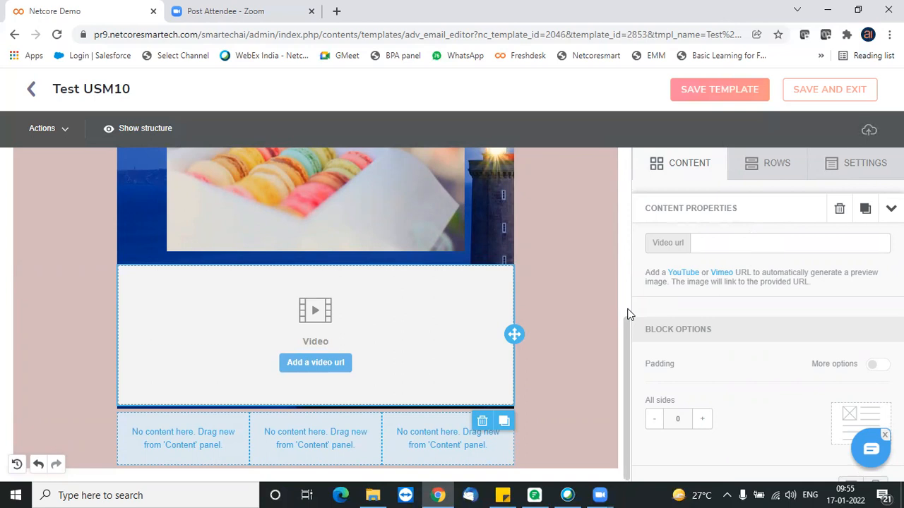
- Preview the email in desktop and mobile modes, and close the preview
{"action": "left_click_drag", "start_coordinate": [627, 327], "coordinate": [620, 156]}
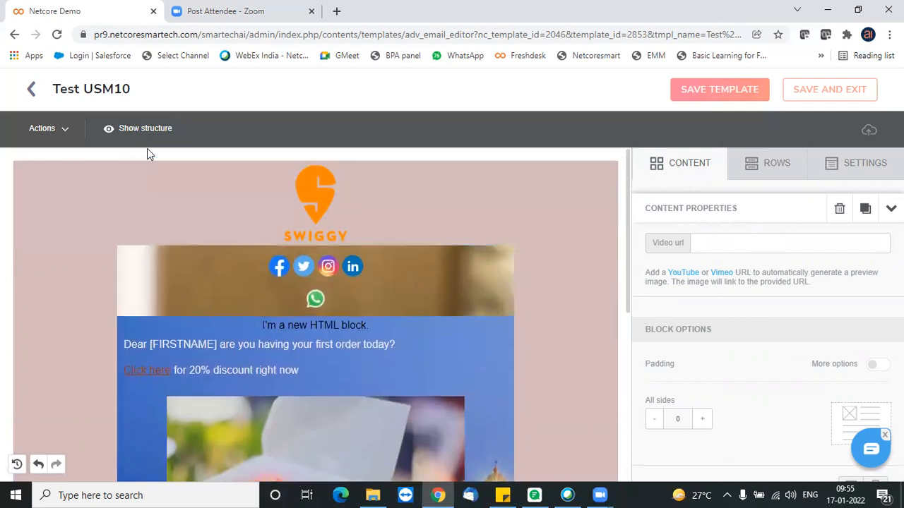
{"action": "left_click", "coordinate": [60, 129]}
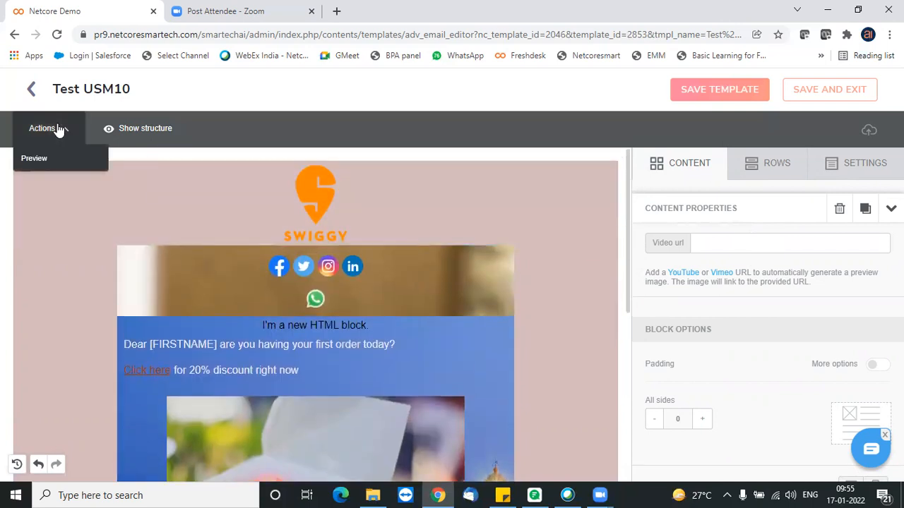
{"action": "left_click", "coordinate": [48, 164]}
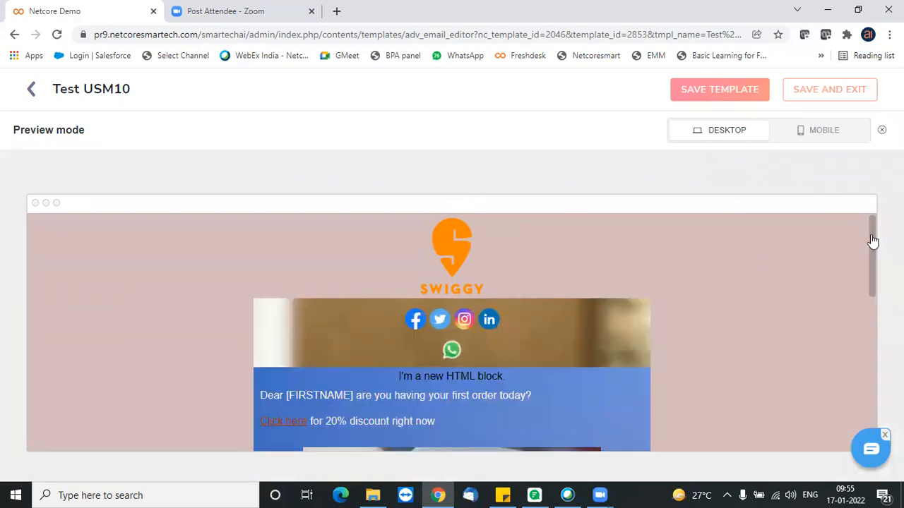
{"action": "left_click_drag", "start_coordinate": [872, 242], "coordinate": [855, 207]}
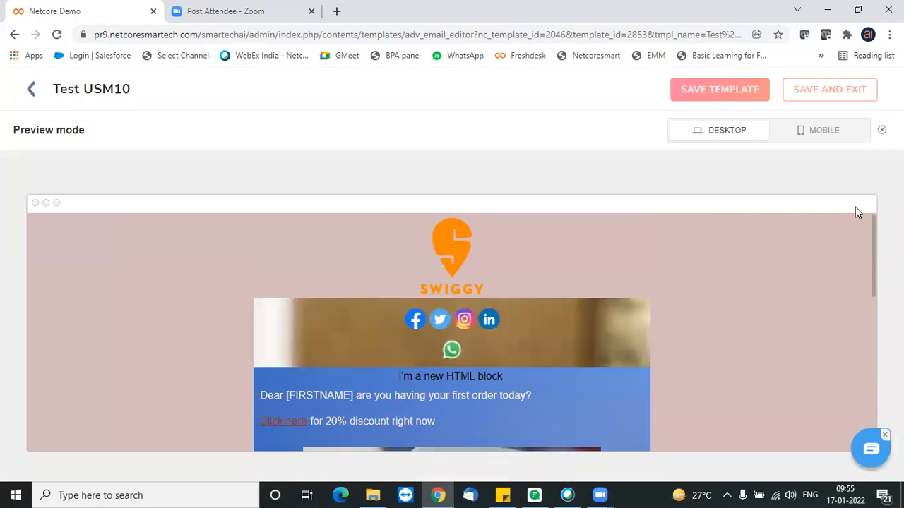
{"action": "left_click", "coordinate": [836, 135]}
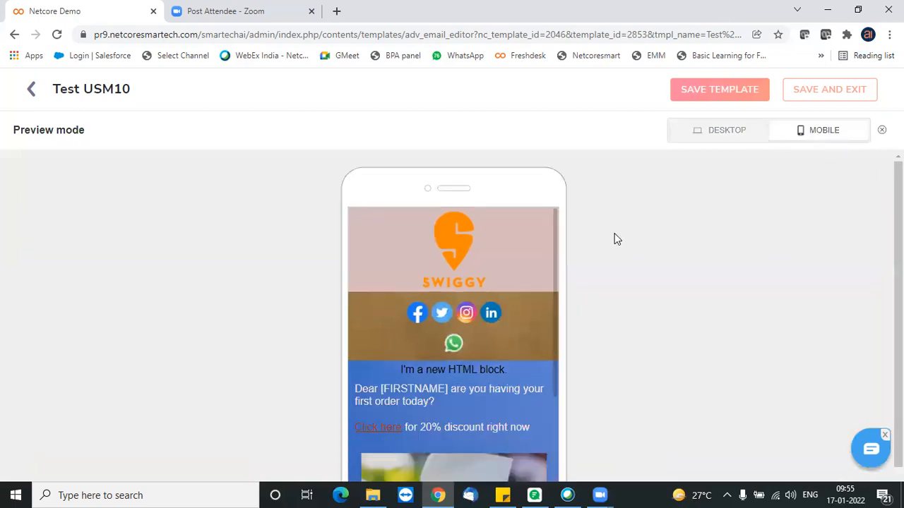
{"action": "left_click_drag", "start_coordinate": [557, 242], "coordinate": [546, 209]}
{"action": "left_click", "coordinate": [882, 130]}
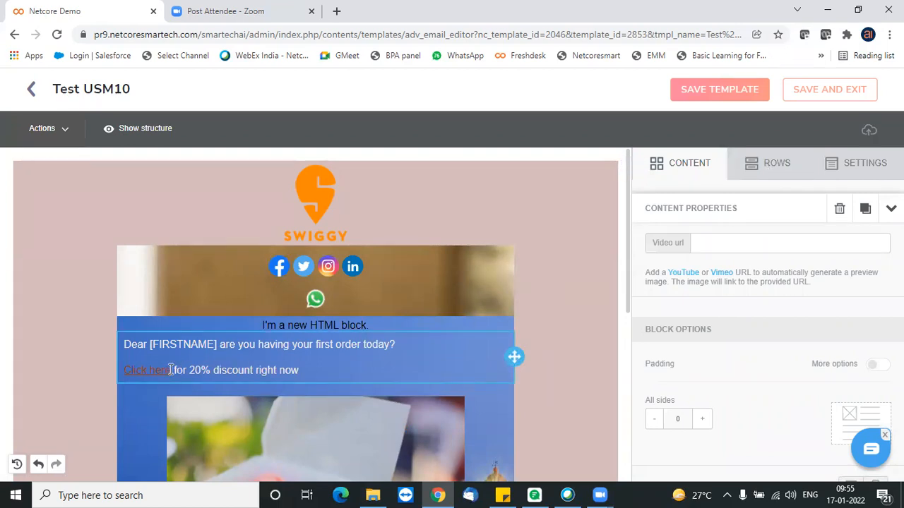
- Add a blank line after the discount text and place a button block between the greeting text and the macaron image
{"action": "left_click", "coordinate": [329, 375]}
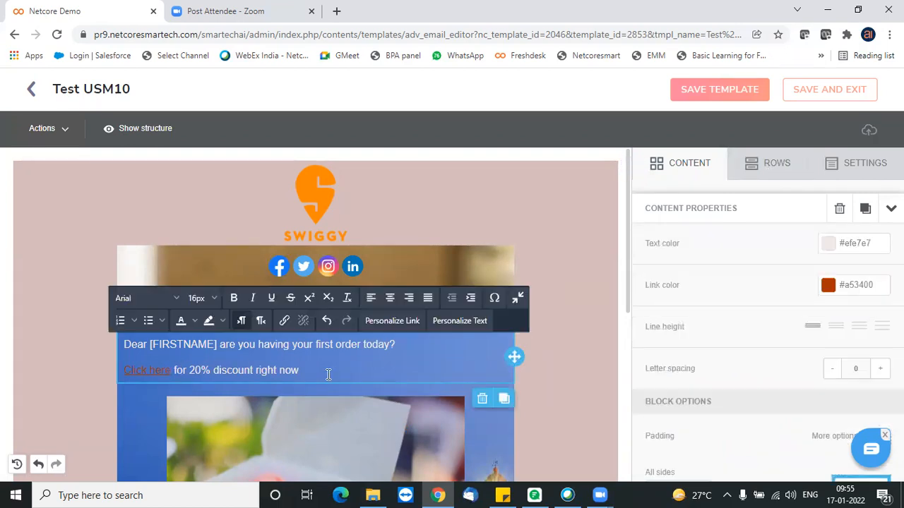
{"action": "key", "text": "Return"}
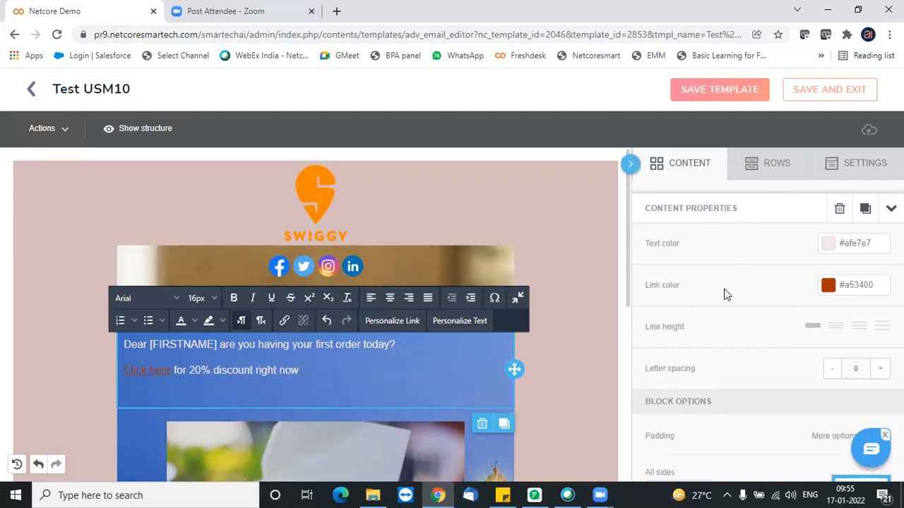
{"action": "left_click", "coordinate": [748, 167]}
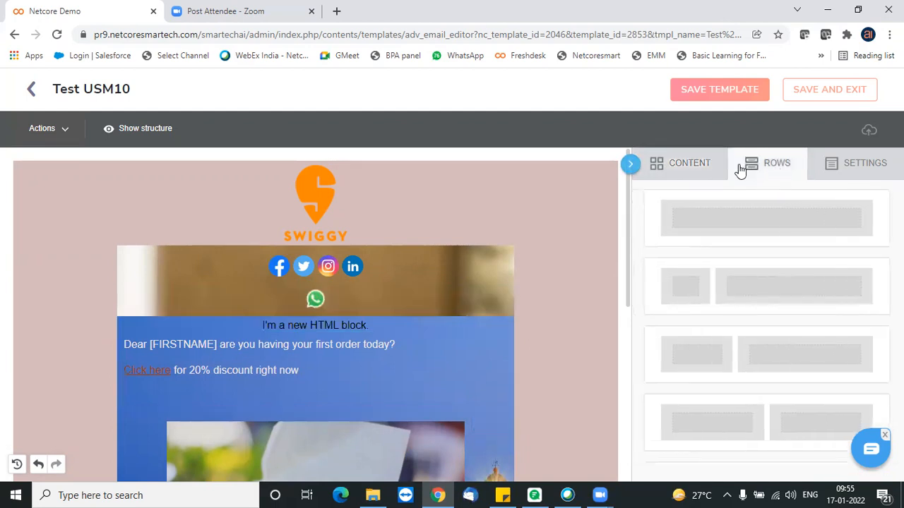
{"action": "left_click", "coordinate": [699, 170]}
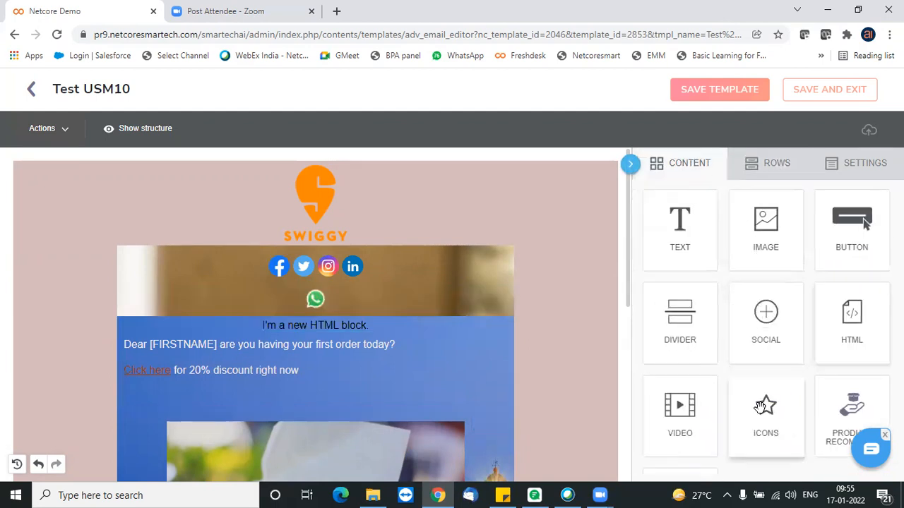
{"action": "left_click_drag", "start_coordinate": [843, 242], "coordinate": [332, 429]}
{"action": "left_click", "coordinate": [330, 431]}
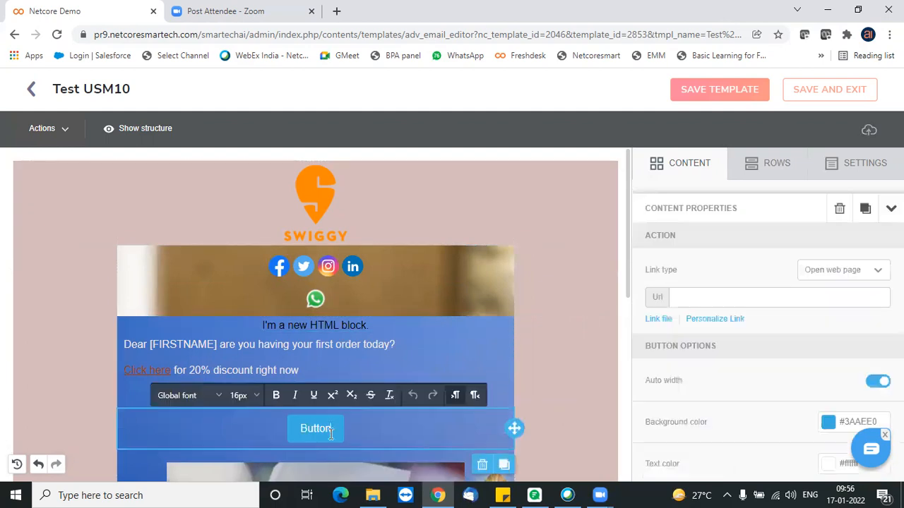
- Replace the label of the new button with "click here"
{"action": "key", "text": "BackSpace"}
{"action": "key", "text": "BackSpace"}
{"action": "key", "text": "BackSpace"}
{"action": "key", "text": "BackSpace"}
{"action": "key", "text": "BackSpace"}
{"action": "key", "text": "BackSpace"}
{"action": "type", "text": "click here"}
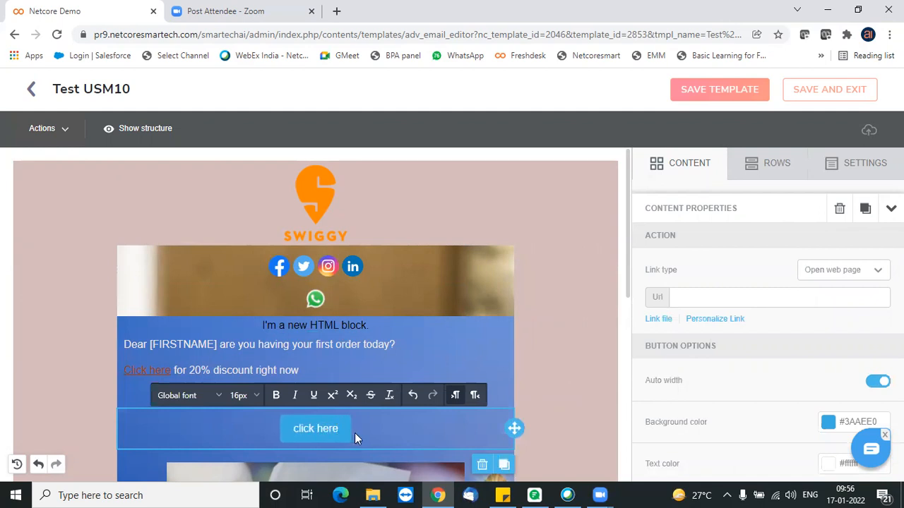
- Set the button's background color to yellow-green #cfe03a and its text color to near-black
{"action": "left_click", "coordinate": [828, 424]}
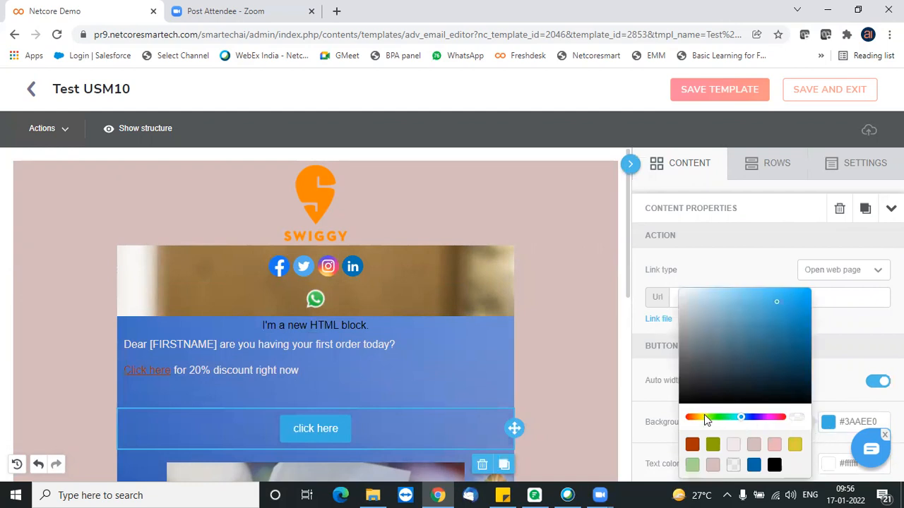
{"action": "left_click", "coordinate": [704, 416]}
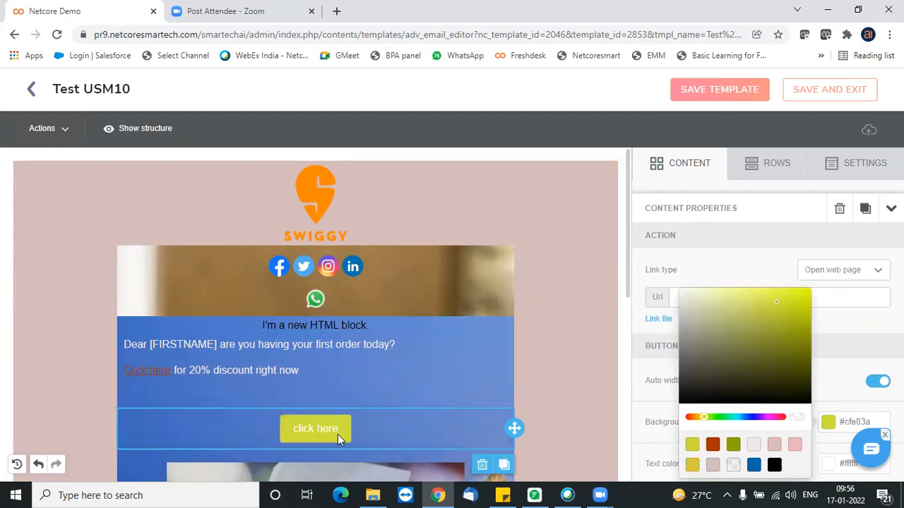
{"action": "left_click", "coordinate": [339, 430]}
{"action": "left_click", "coordinate": [322, 429]}
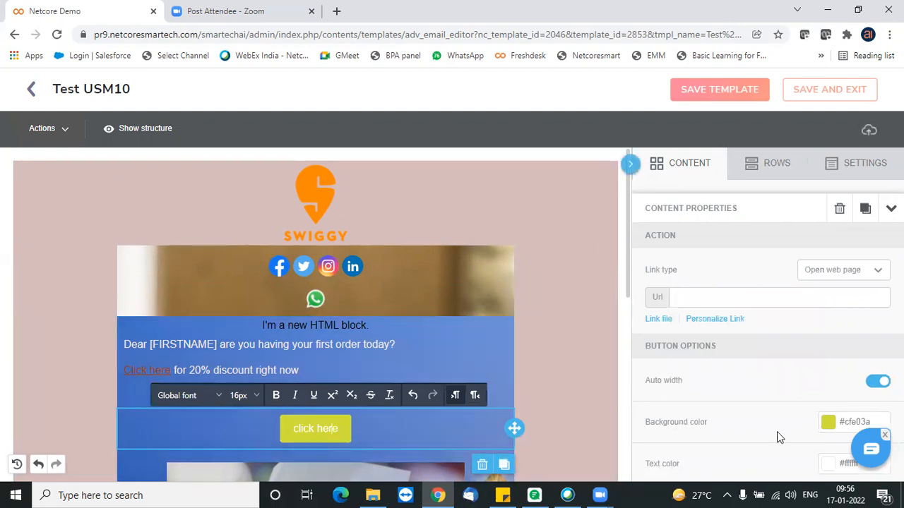
{"action": "left_click", "coordinate": [828, 463]}
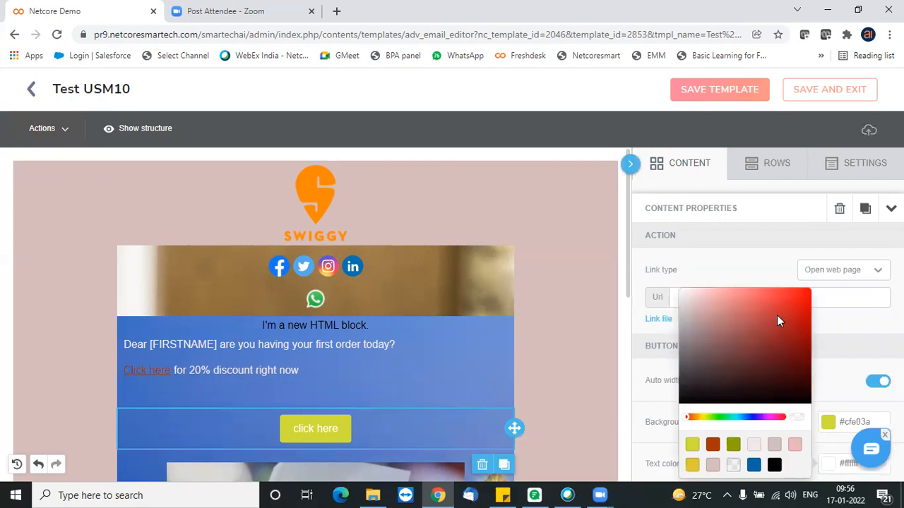
{"action": "left_click", "coordinate": [697, 388]}
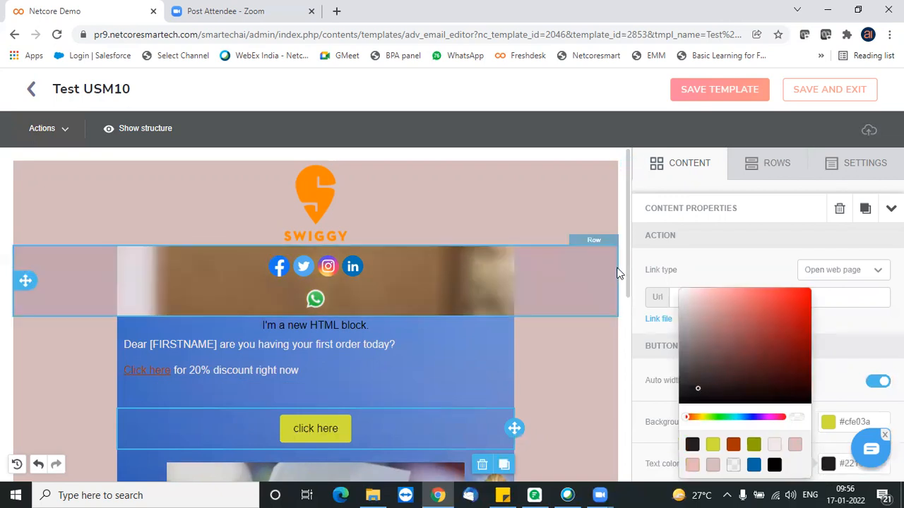
{"action": "mouse_move", "coordinate": [627, 280]}
{"action": "left_mouse_down"}
{"action": "mouse_move", "coordinate": [634, 351]}
{"action": "mouse_move", "coordinate": [627, 271]}
{"action": "left_mouse_up"}
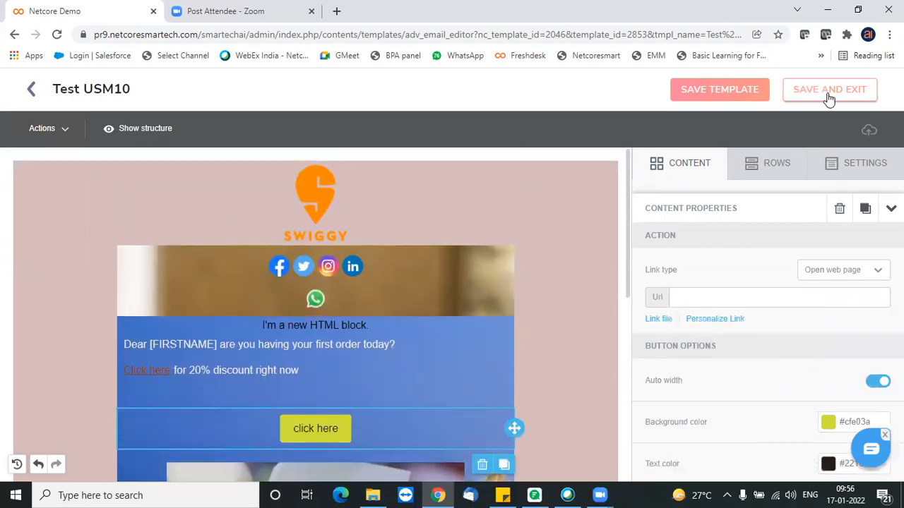
- Leave the button's web page link empty, save the template and exit the editor
{"action": "left_click", "coordinate": [336, 426]}
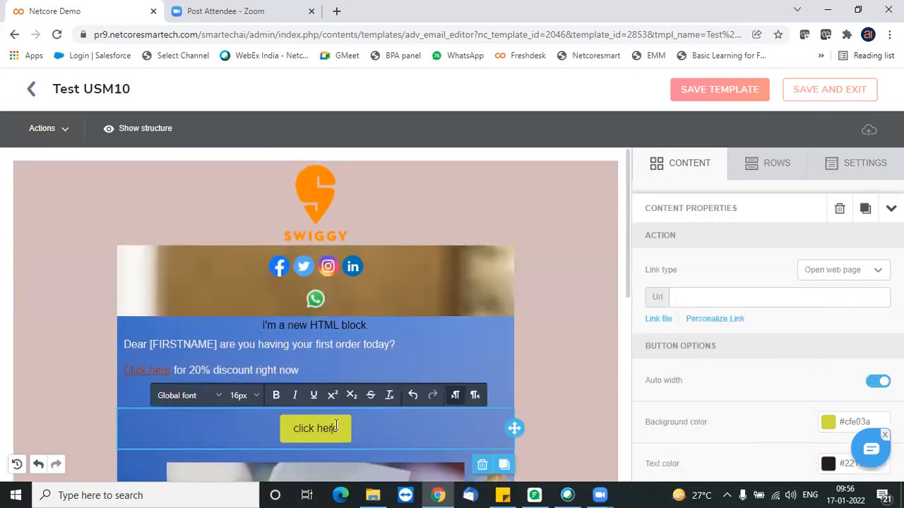
{"action": "left_click", "coordinate": [795, 299]}
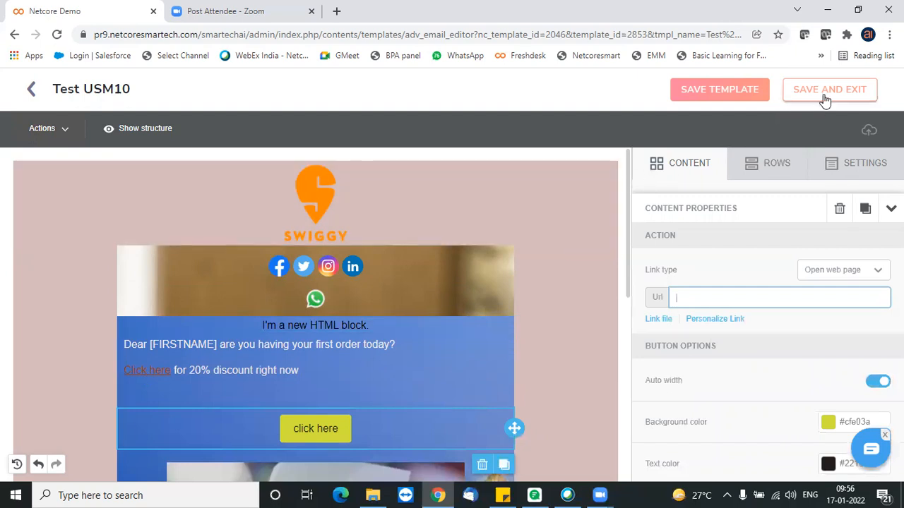
{"action": "left_click", "coordinate": [825, 100]}
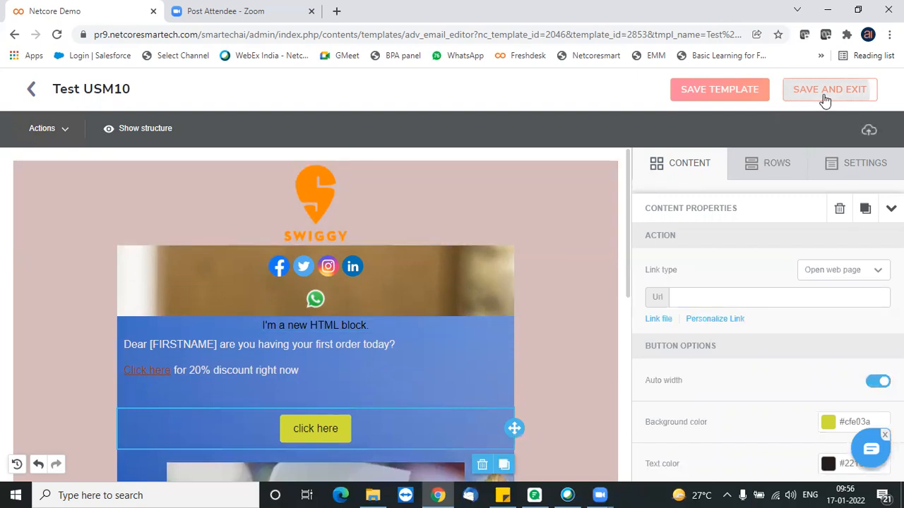